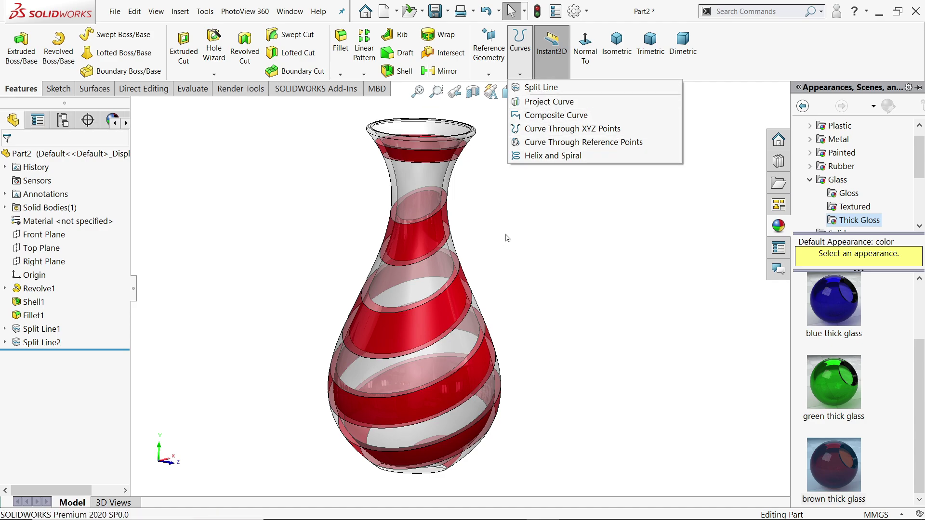
Step: Examine the finished glass vase and the red spiral bands around its body
left_click(534, 215)
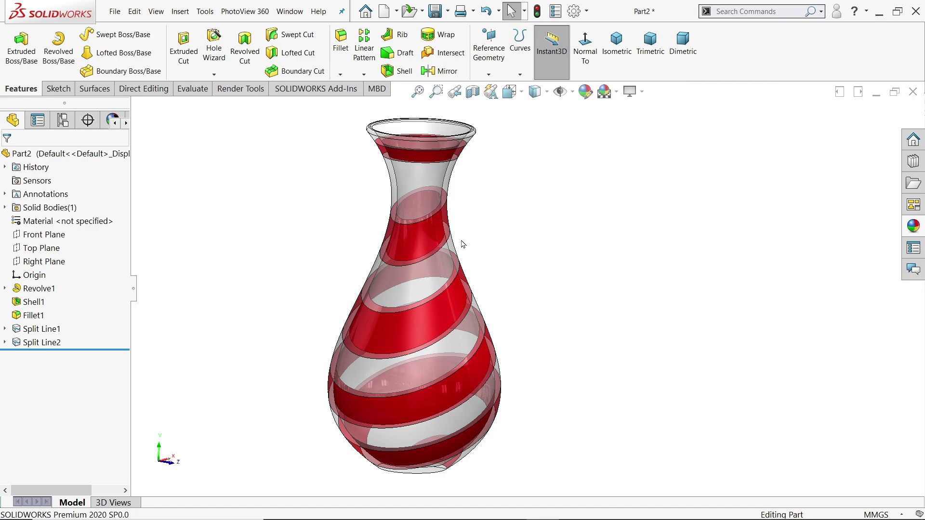
scroll(431, 240, "down", 3)
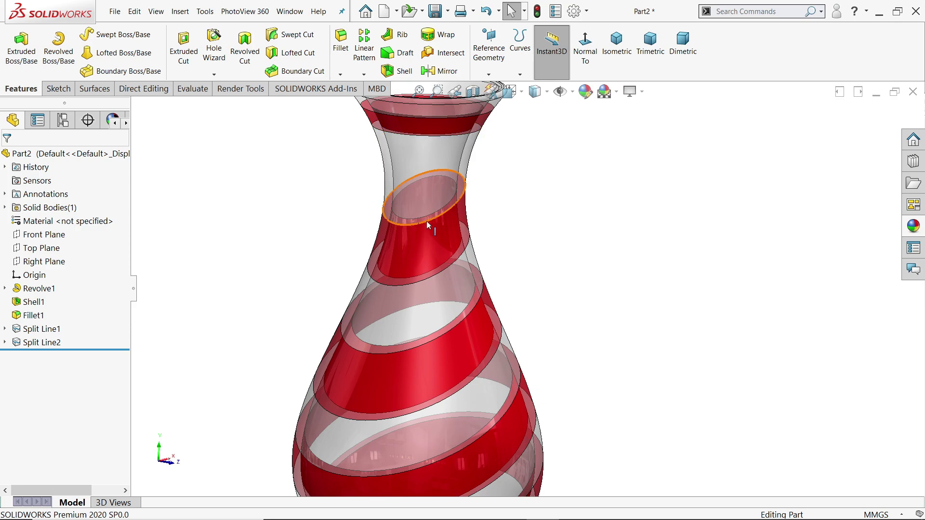
scroll(431, 253, "up", 3)
scroll(486, 332, "down", 2)
scroll(487, 331, "up", 3)
scroll(530, 332, "down", 2)
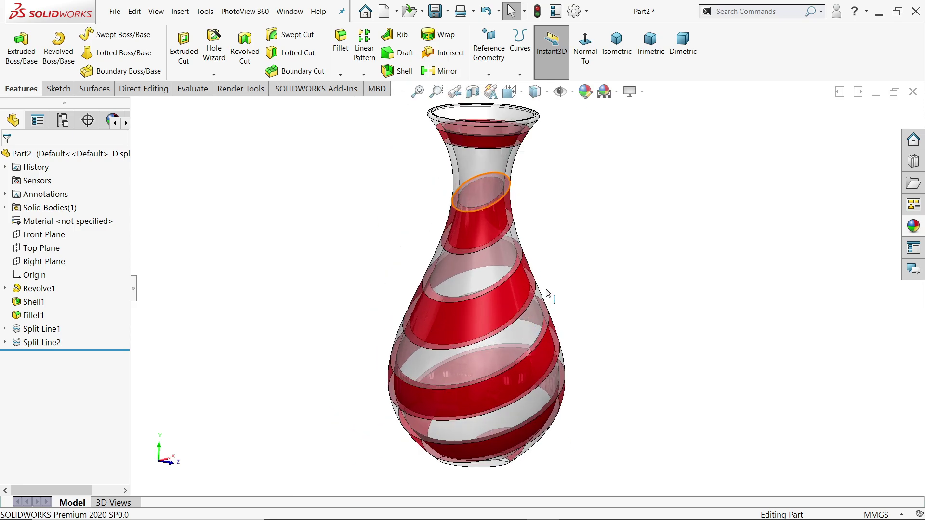
mouse_move(548, 293)
middle_mouse_down()
mouse_move(549, 275)
mouse_move(560, 279)
middle_mouse_up()
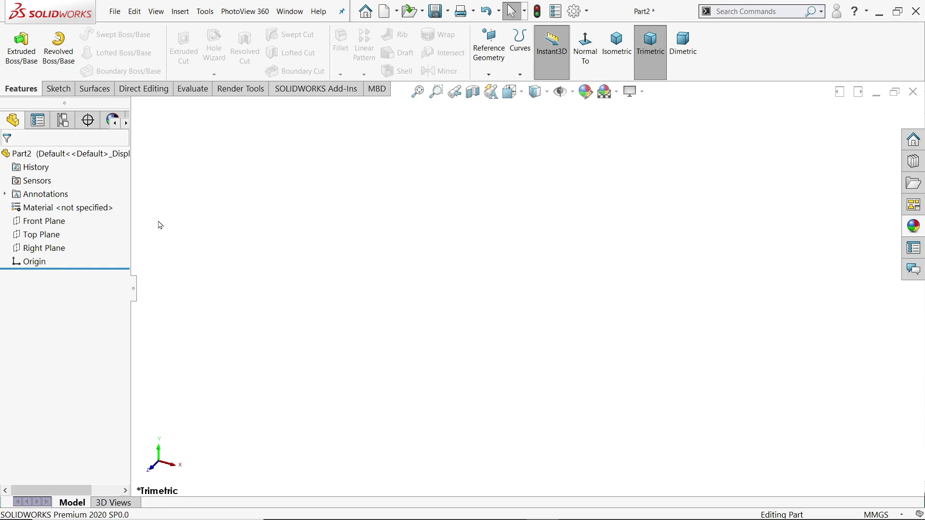
Step: On the Front Plane, sketch a vertical line about 93 mm long ending at the origin and a short horizontal line outward from the origin
left_click(56, 224)
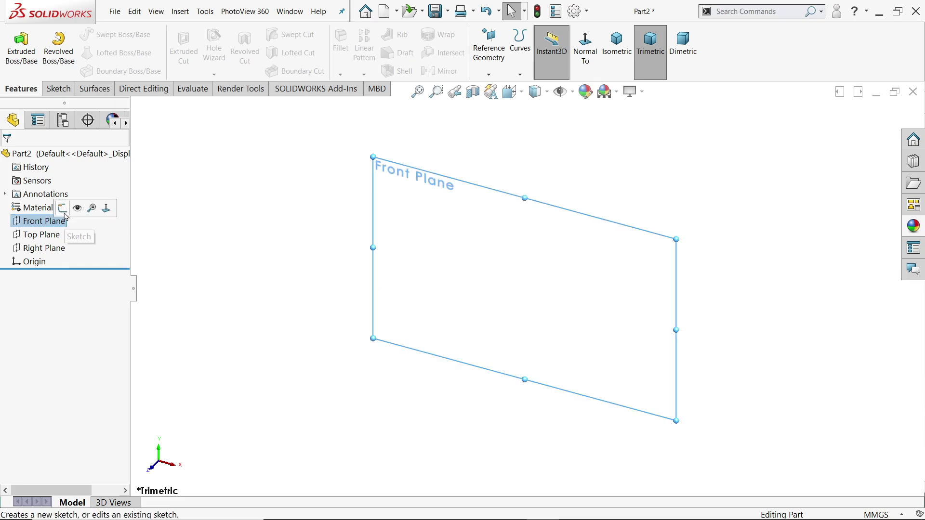
left_click(64, 208)
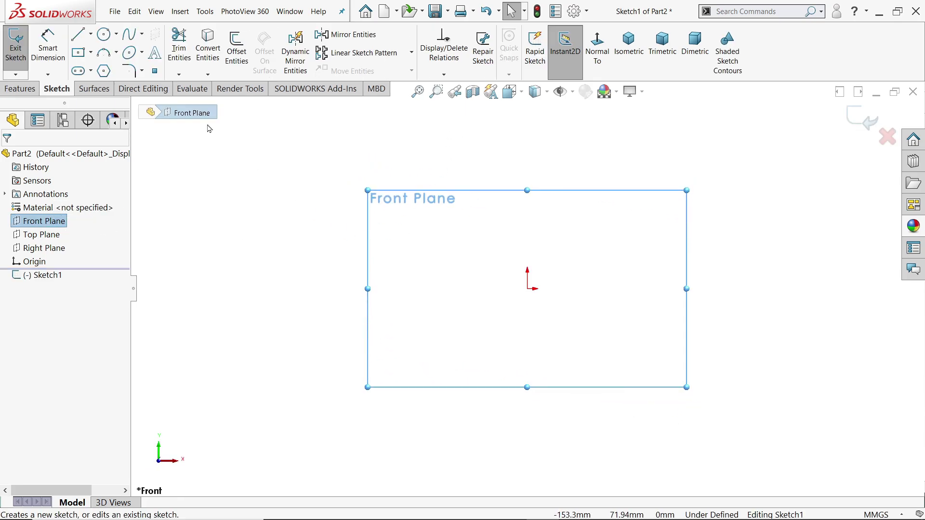
left_click(76, 36)
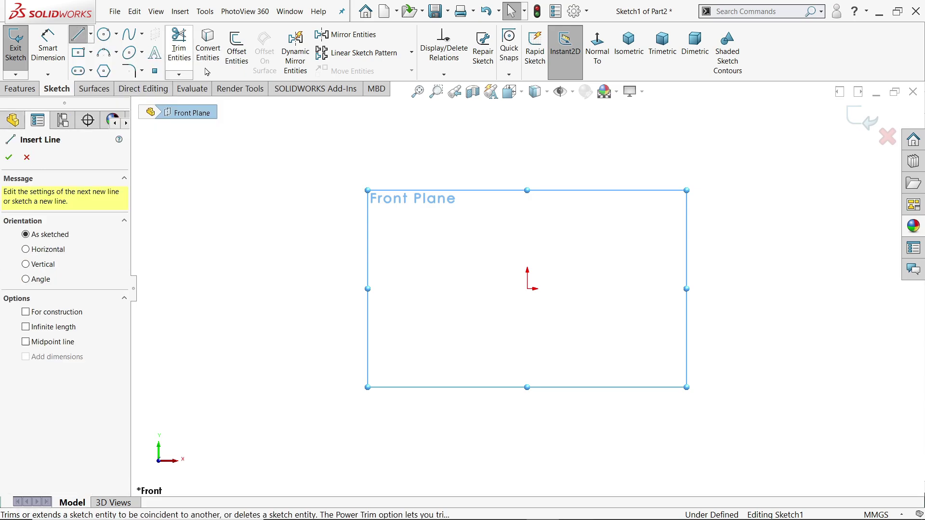
left_click(526, 122)
left_click(527, 288)
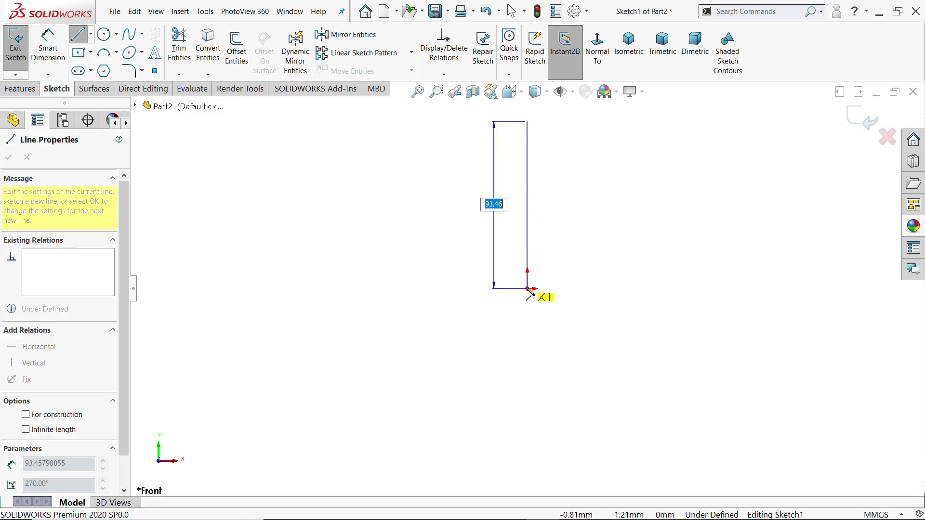
left_click(547, 289)
right_click(562, 236)
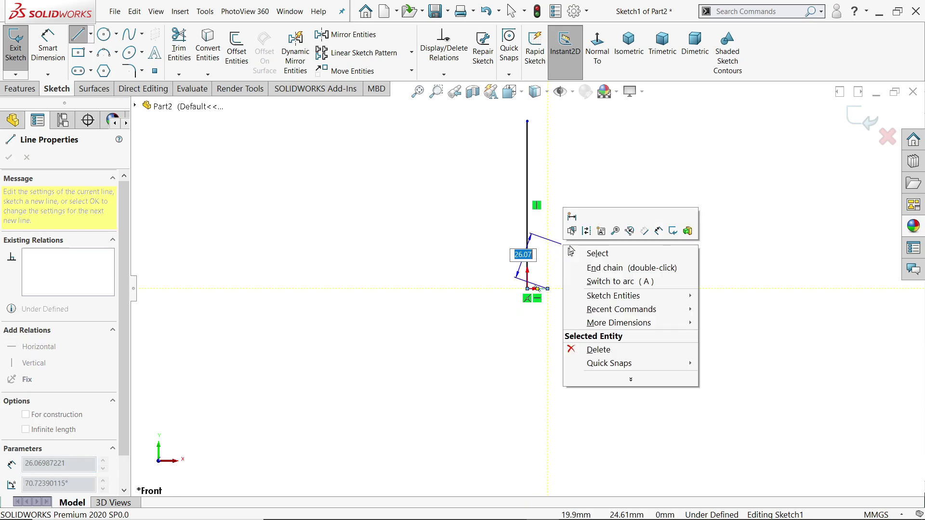
left_click(584, 252)
scroll(560, 152, "down", 1)
scroll(560, 151, "down", 1)
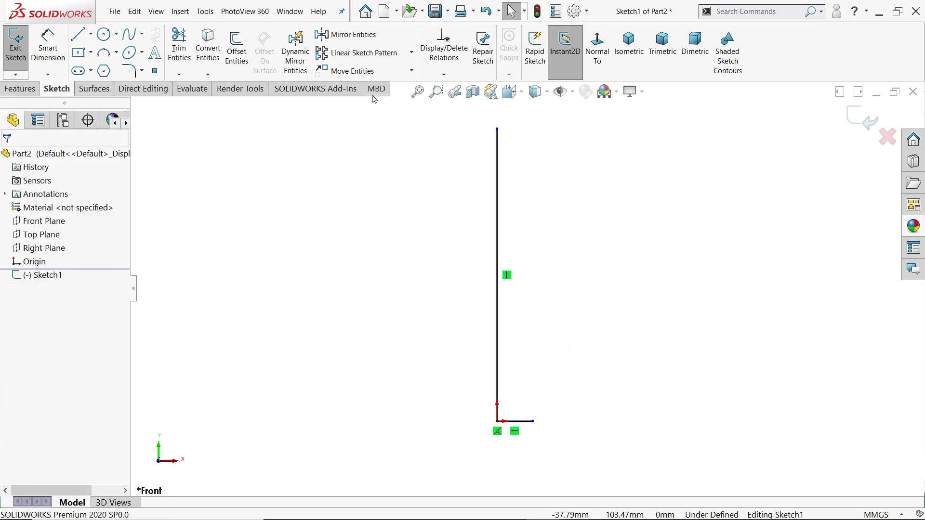
Step: Sketch a horizontal line outward from the vertical line's upper end, somewhat longer than the bottom line
left_click(79, 41)
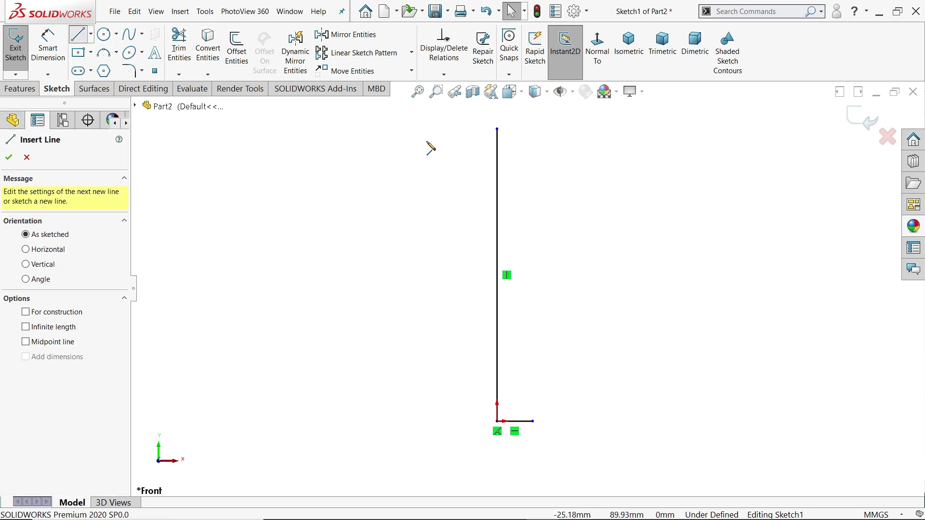
left_click(498, 129)
left_click(560, 129)
right_click(582, 115)
left_click(595, 126)
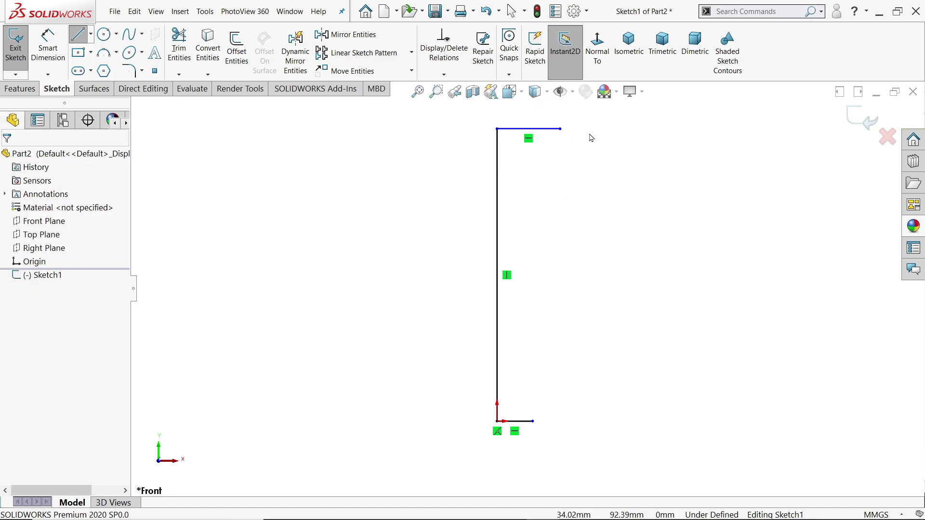
Step: Sketch a four-point spline joining the outer ends of the top and bottom lines, narrow at the neck and bulging at the belly
left_click(127, 40)
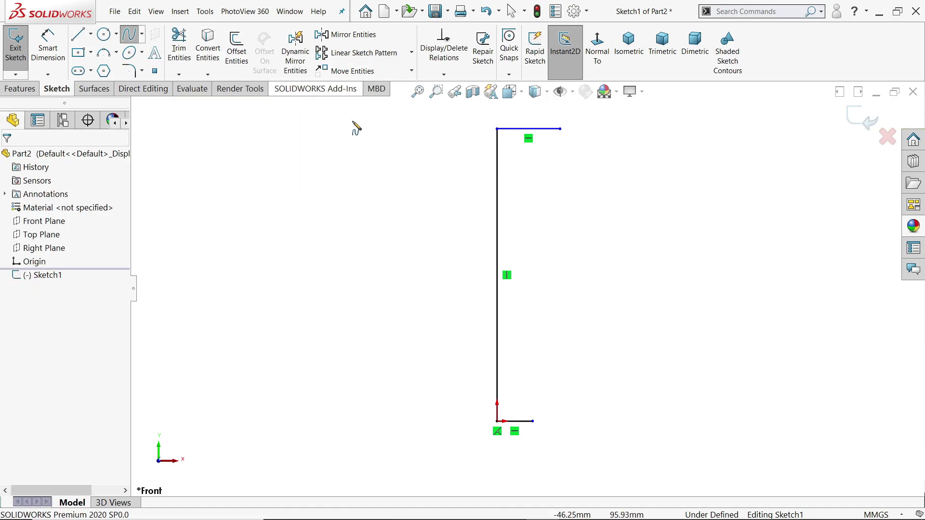
left_click(559, 128)
left_click(541, 213)
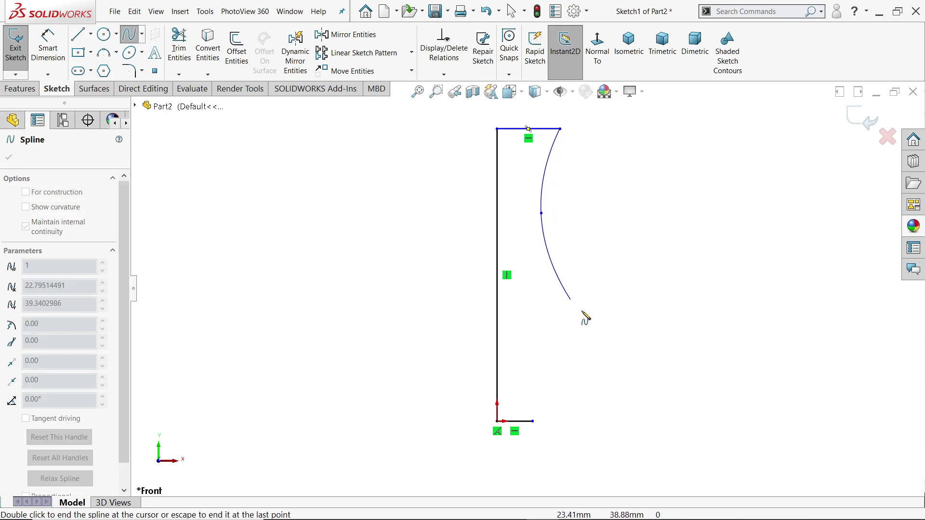
left_click(585, 314)
left_click(533, 421)
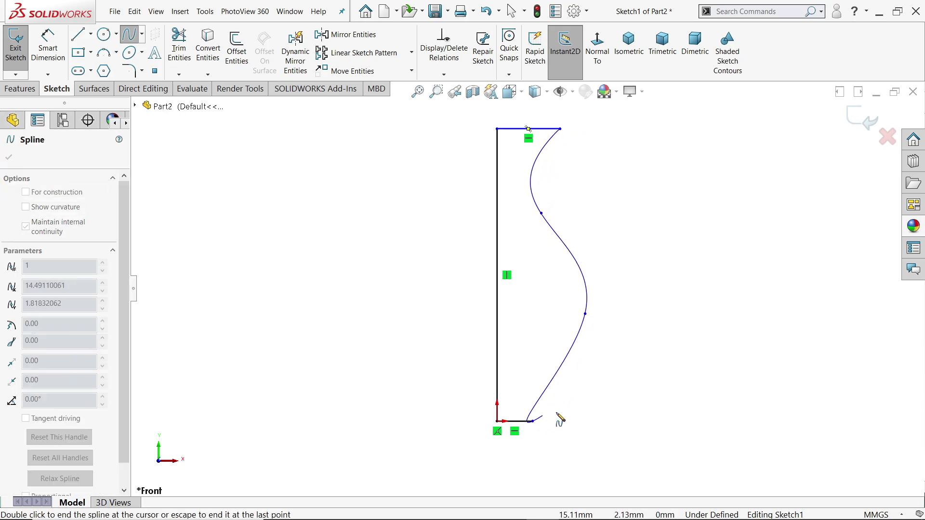
right_click(661, 332)
left_click(692, 337)
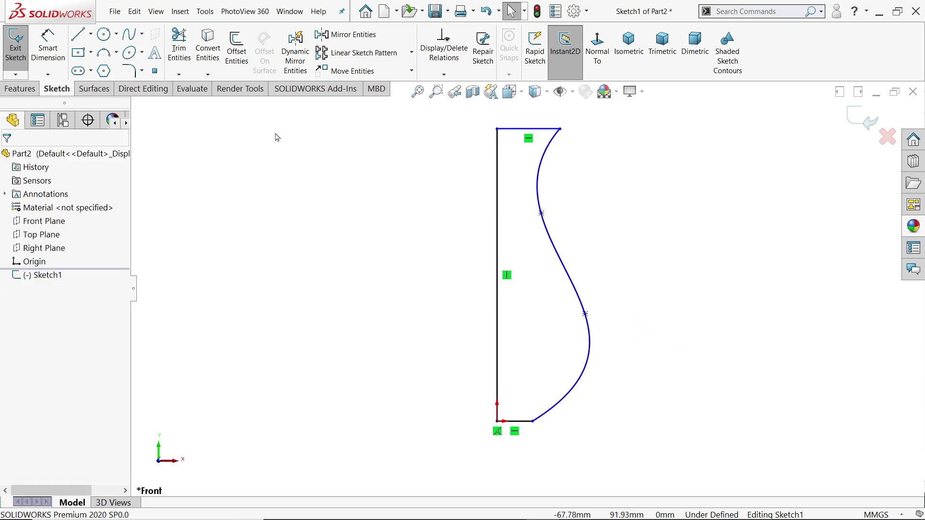
Step: Dimension the vertical centre line's length as 300 mm
left_click(48, 48)
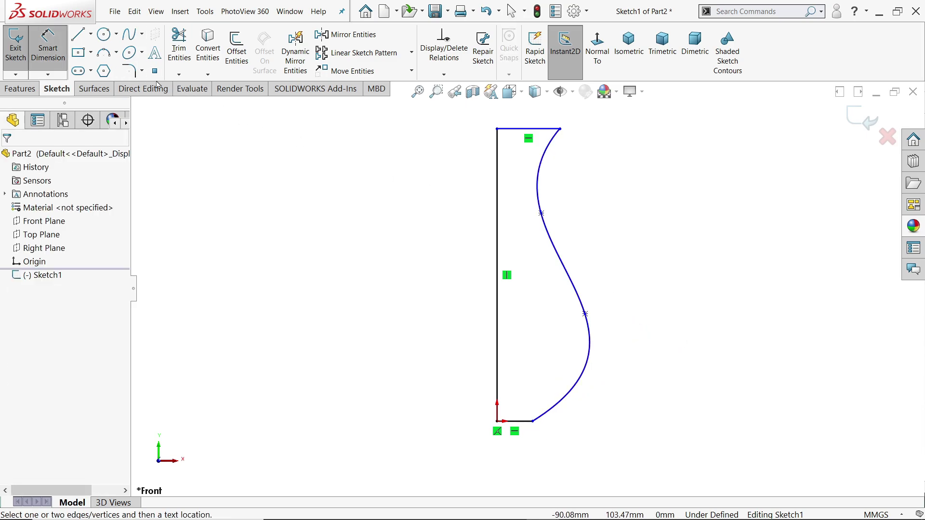
left_click(498, 286)
left_click(436, 283)
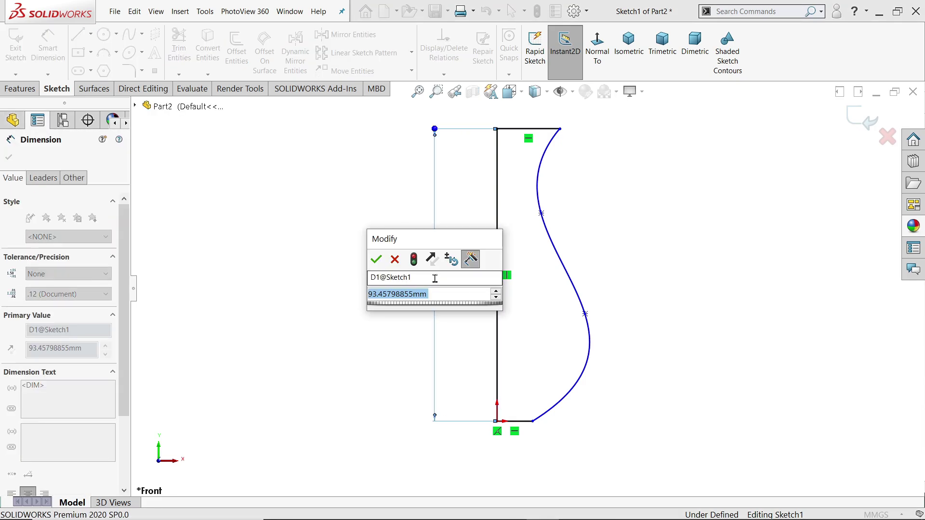
type("300")
key("Return")
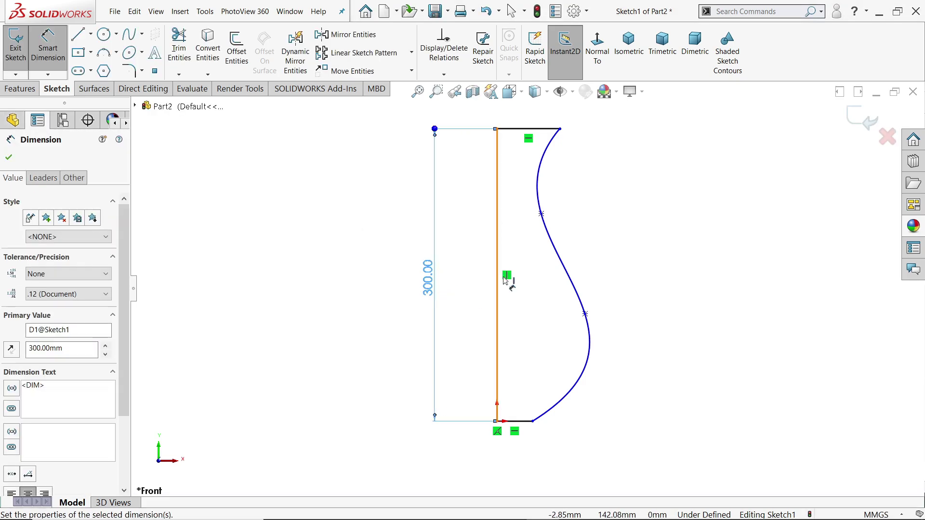
Step: Dimension the height of the upper interior spline point above the bottom line as 200 mm
left_click(542, 214)
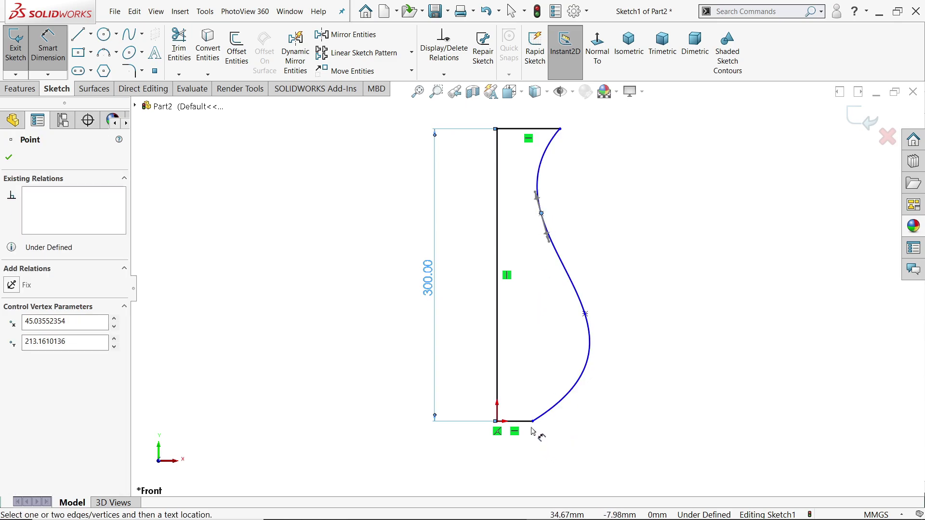
left_click(530, 423)
left_click(678, 306)
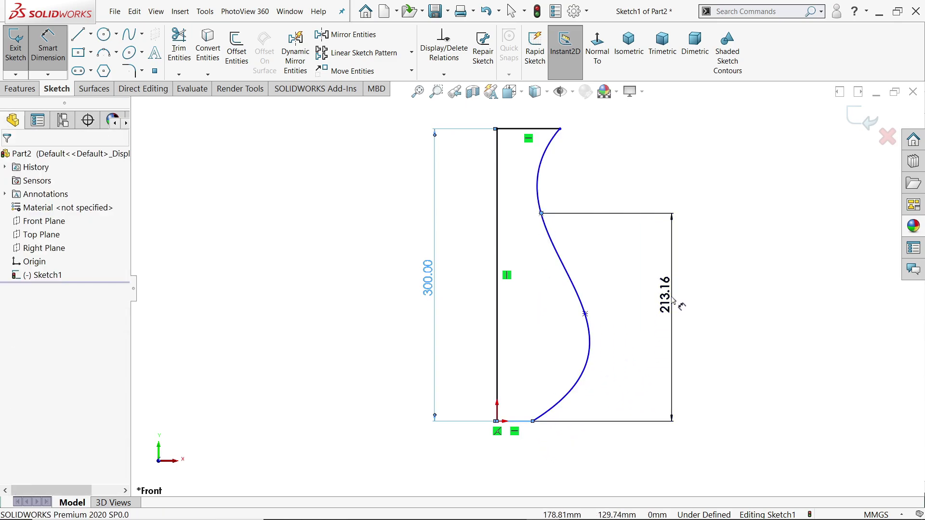
type("200")
key("Return")
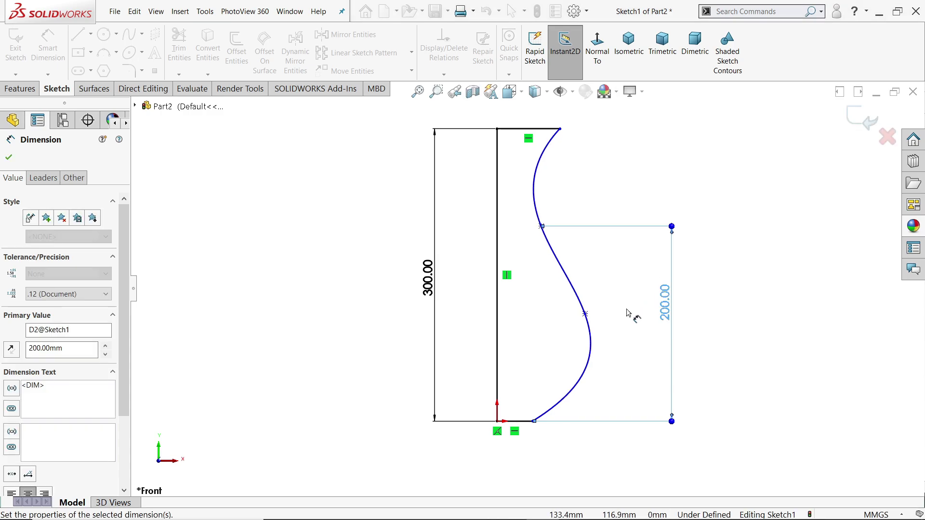
Step: Dimension the height of the lower interior spline point above the bottom line as 75 mm
left_click(585, 318)
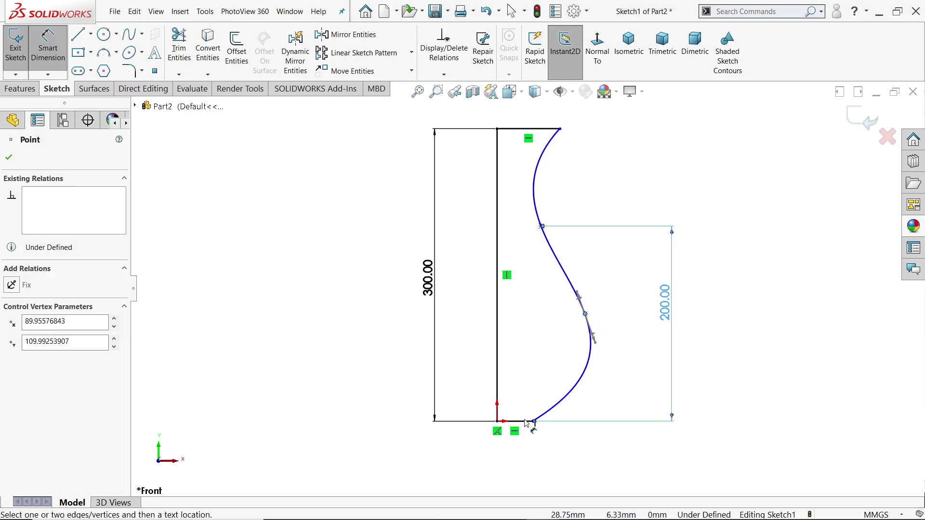
left_click(522, 423)
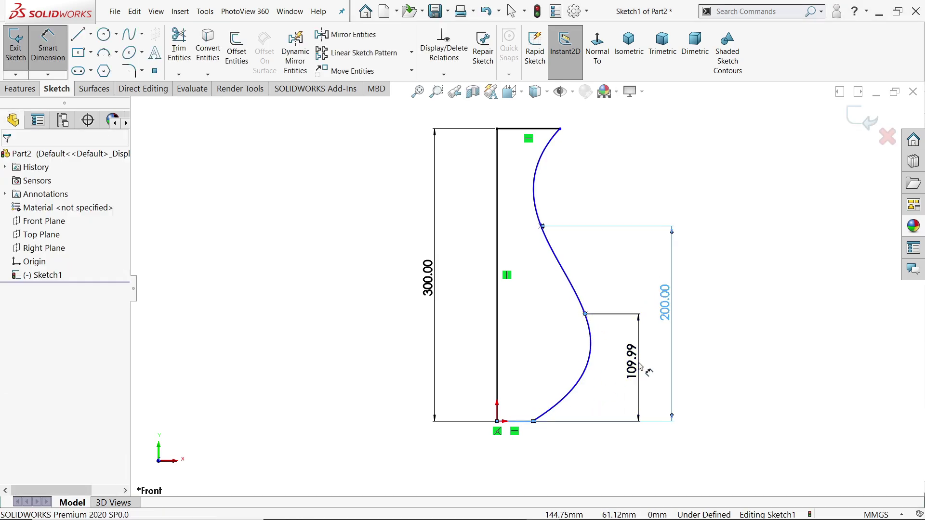
left_click(638, 369)
type("75")
key("Return")
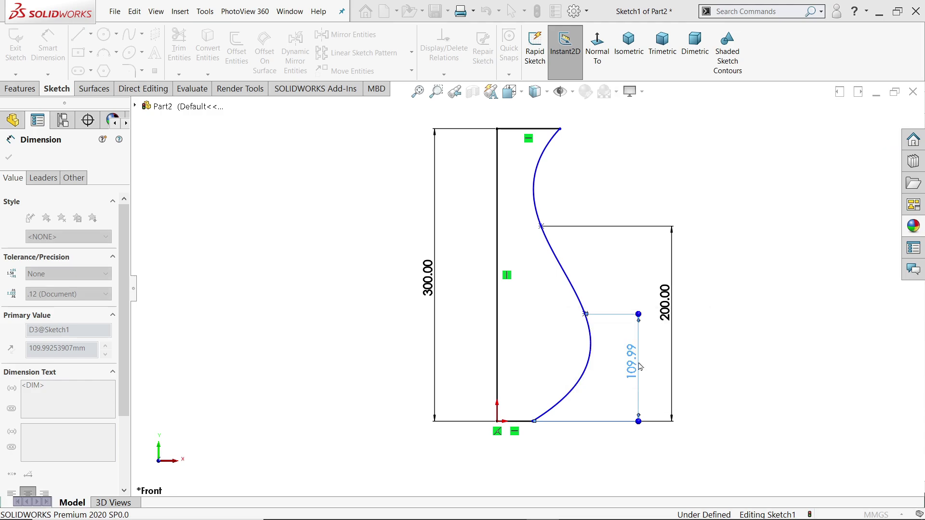
Step: Dimension the bottom line's length as 30 mm and the top line's length as 50 mm
left_click(517, 423)
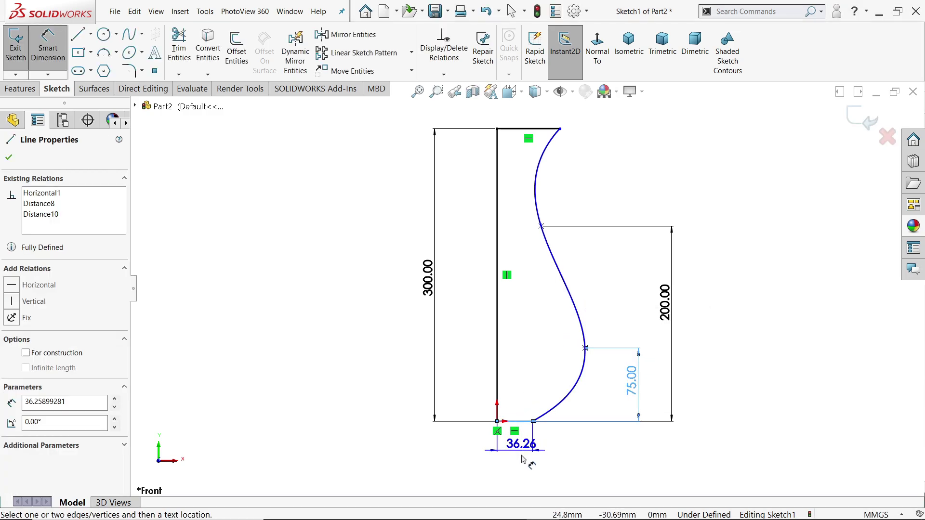
left_click(532, 459)
key("Return")
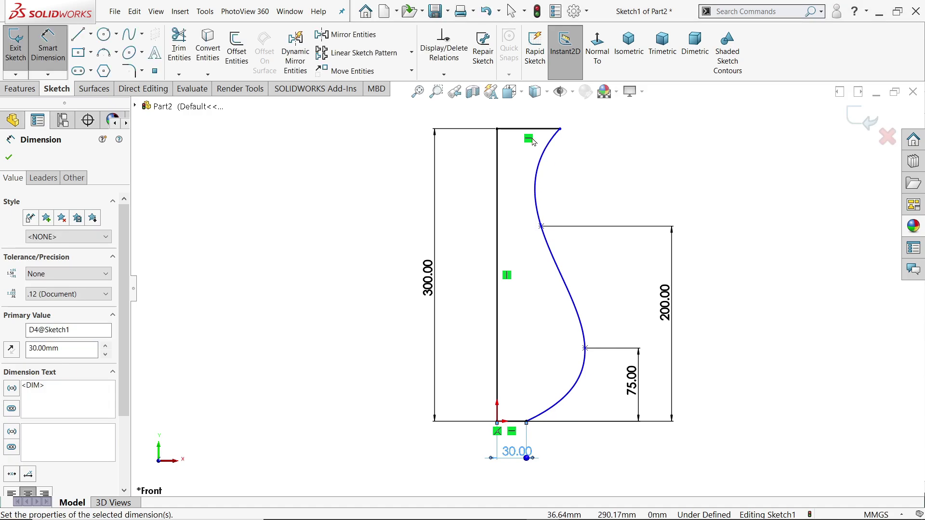
left_click(532, 133)
left_click(534, 111)
type("50")
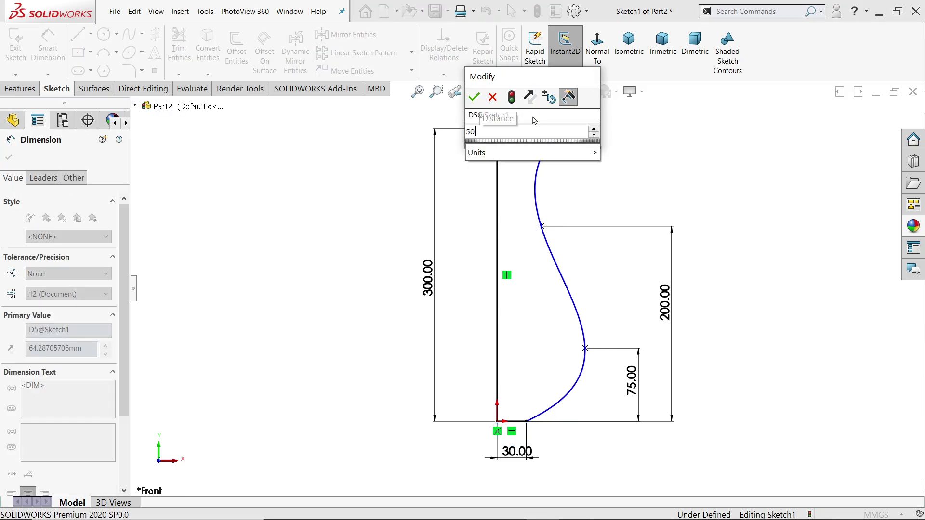
key("Return")
Step: Dimension the upper interior spline point's horizontal distance from the vertical line as 30 mm
left_click(542, 227)
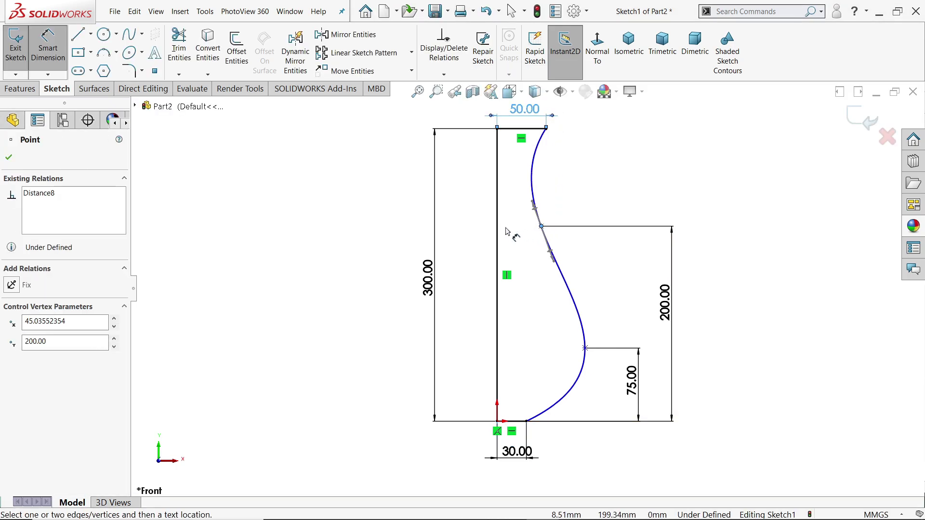
left_click(498, 230)
left_click(424, 212)
type("30")
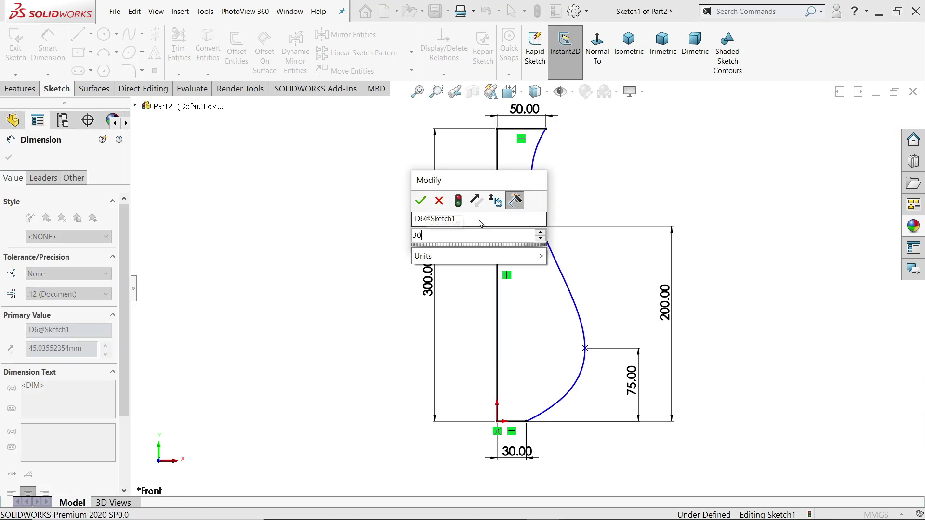
key("Return")
Step: Dimension the lower interior spline point's horizontal distance from the vertical line as 70 mm
left_click(585, 349)
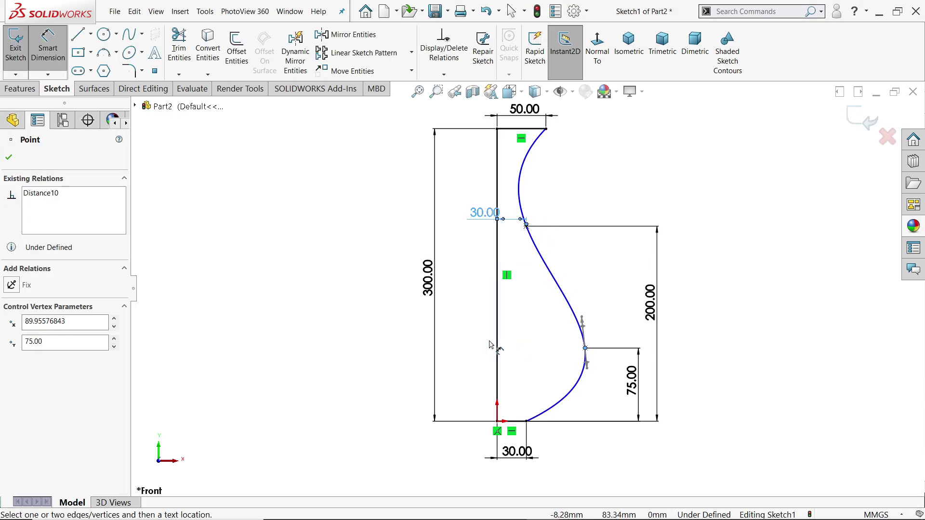
left_click(497, 347)
left_click(530, 316)
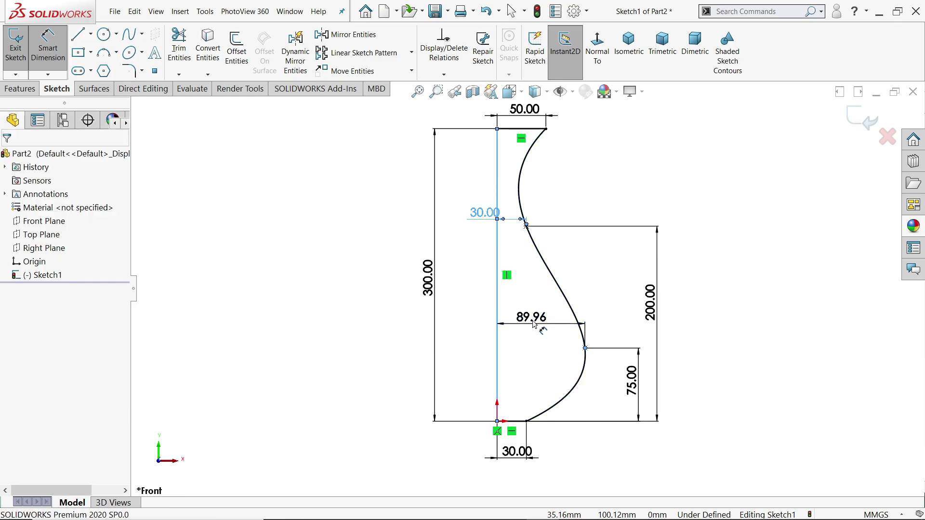
type("70")
key("Return")
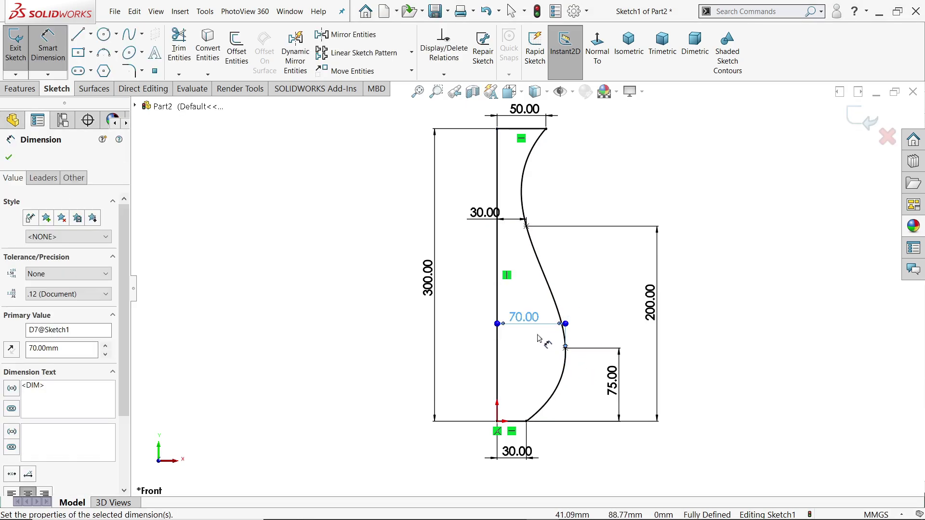
Step: Change the lower spline point's horizontal distance from the vertical line to 75 mm
double_click(527, 321)
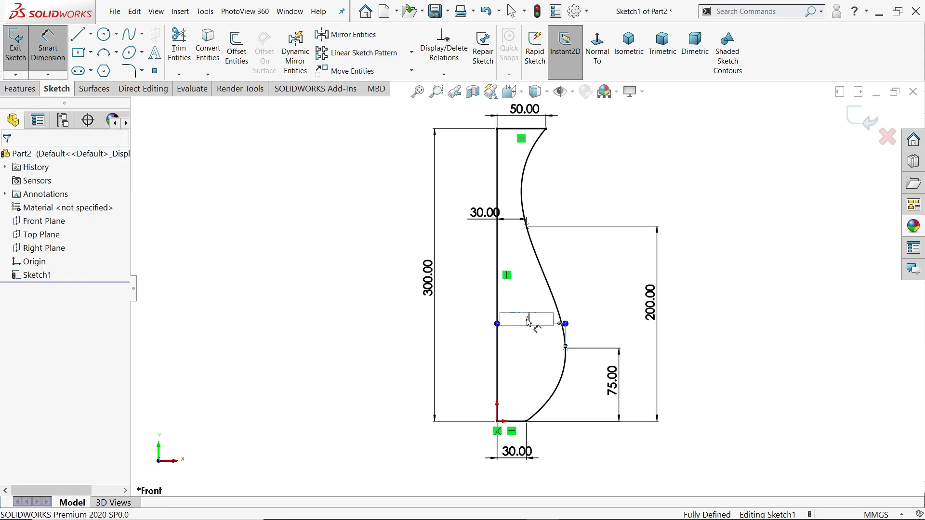
type("75")
key("Return")
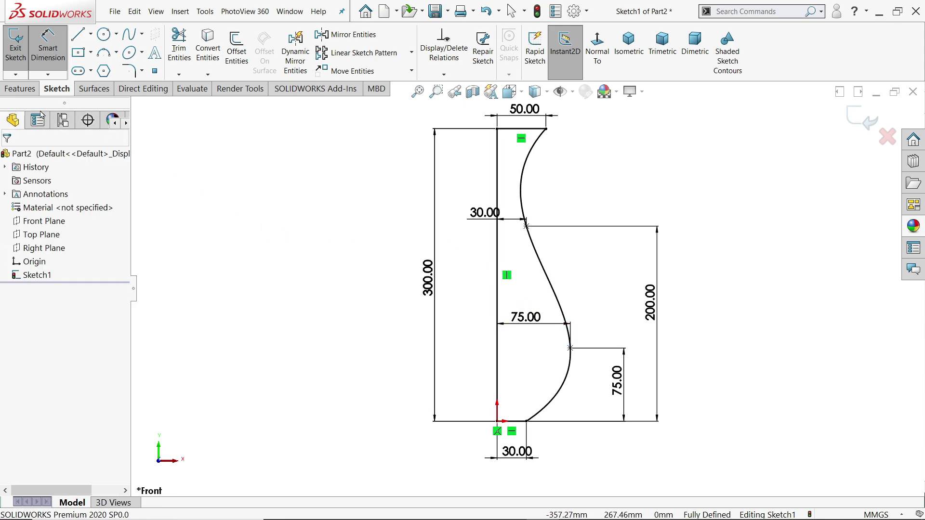
Step: Revolve the closed vase profile 360 degrees about its long vertical line into a solid body
left_click(21, 89)
left_click(58, 48)
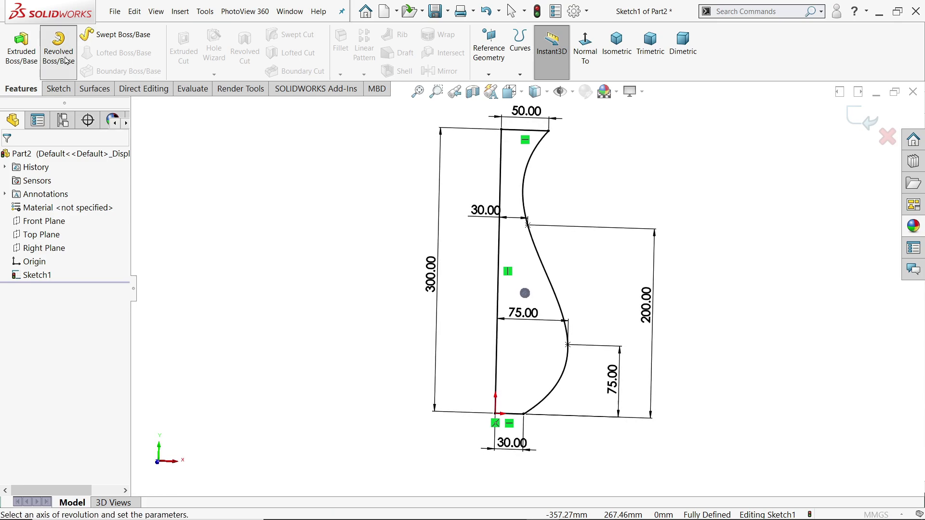
left_click(488, 287)
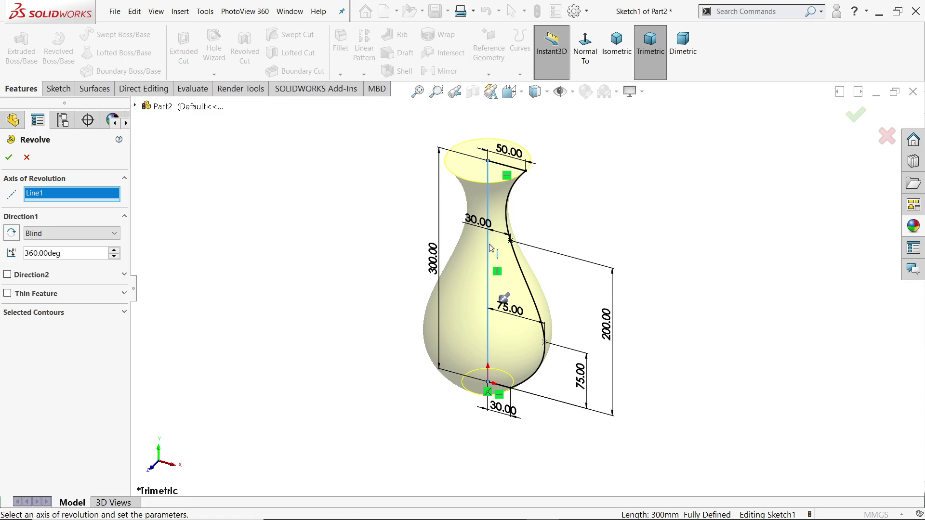
left_click(40, 235)
left_click(39, 244)
left_click(8, 157)
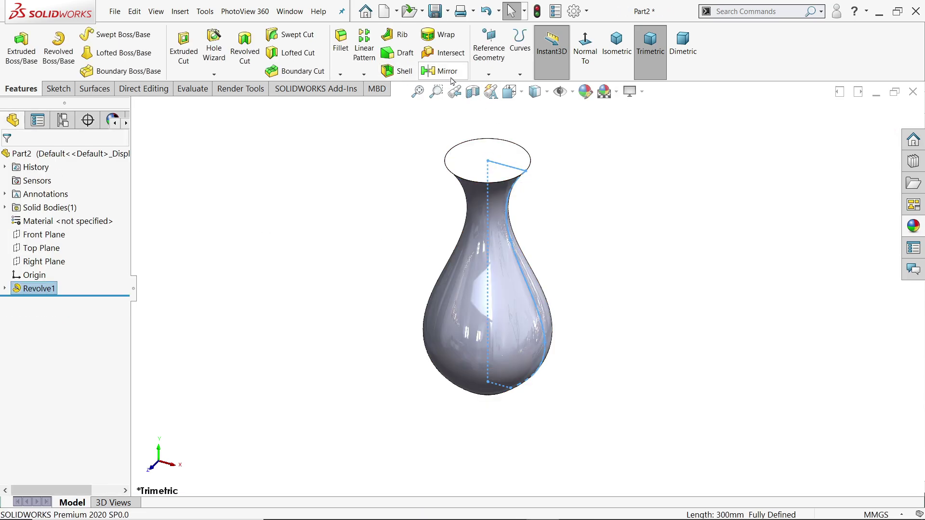
Step: Shell the vase to a 5 mm wall thickness, removing the flat top face to open the mouth
left_click(399, 71)
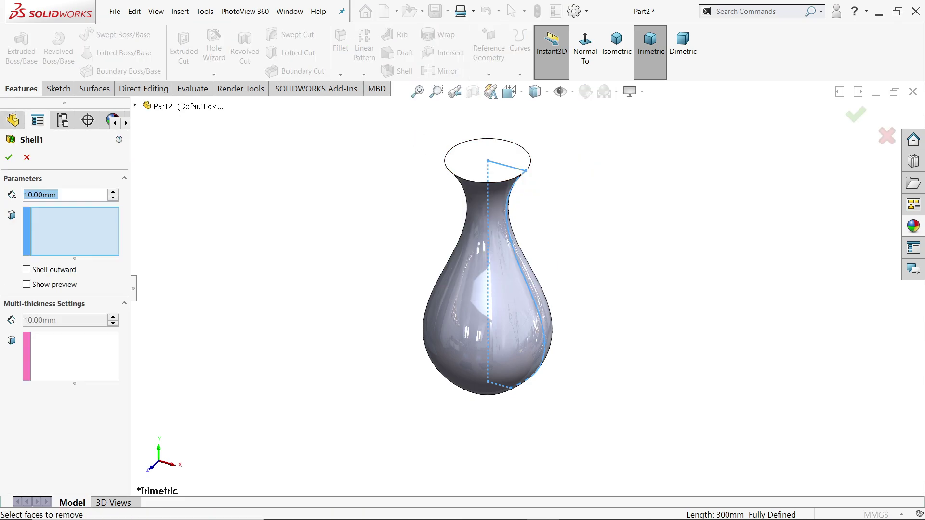
type("5")
key("Return")
left_click(471, 170)
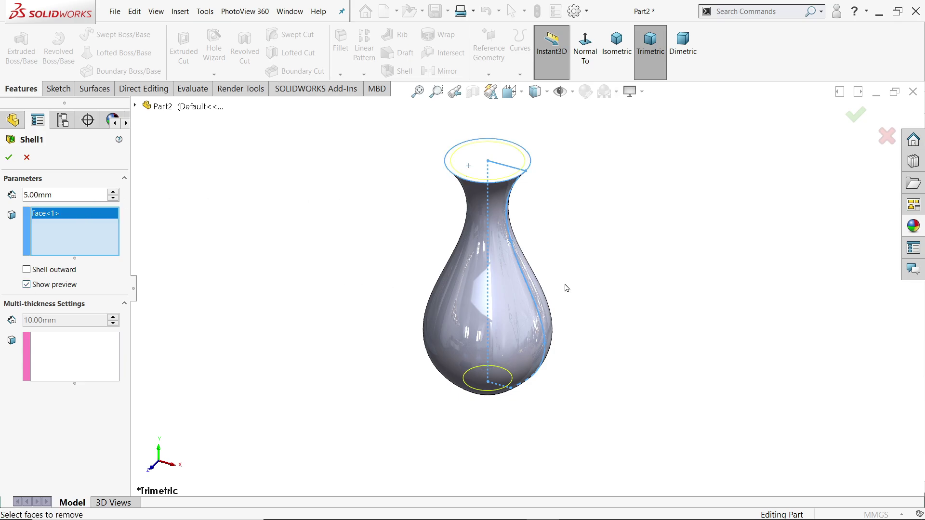
scroll(556, 282, "down", 2)
left_click(9, 157)
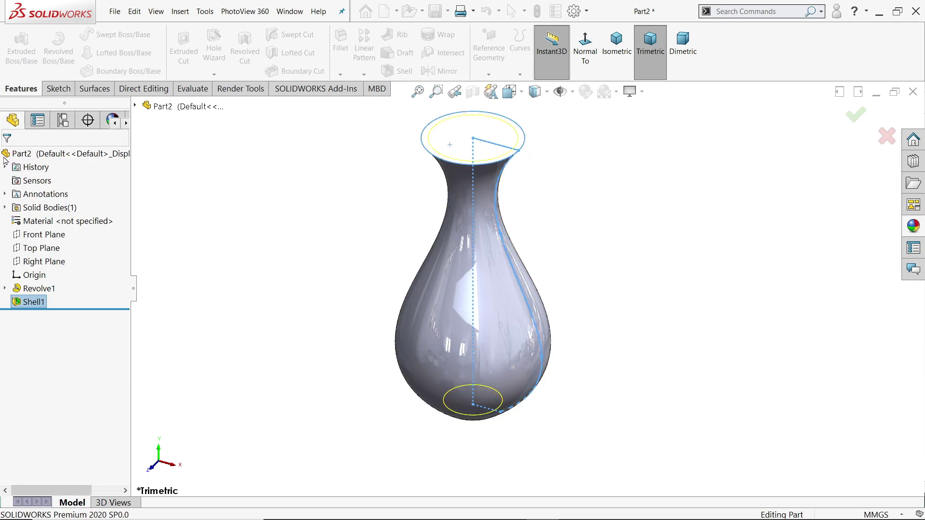
Step: Fillet the inner and outer circular edges of the vase's rim with a 2 mm radius
scroll(432, 125, "down", 2)
scroll(470, 155, "down", 3)
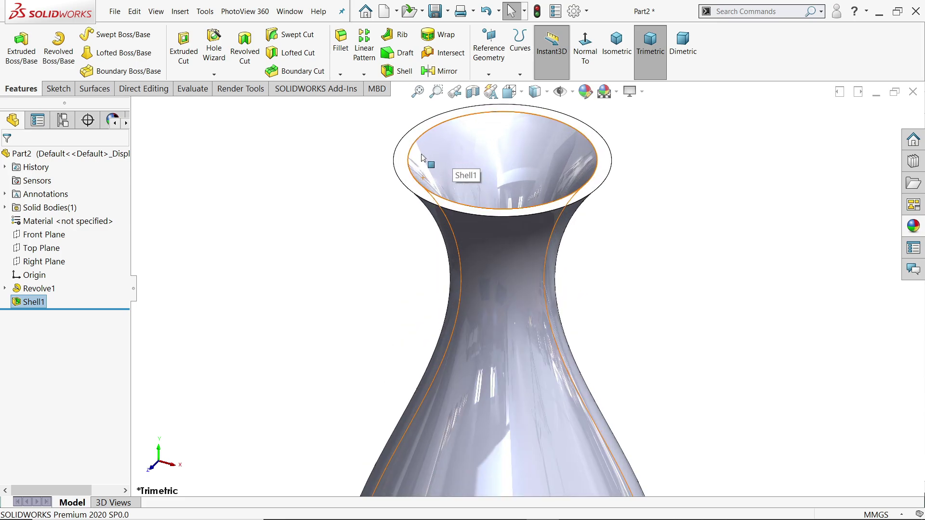
left_click(340, 46)
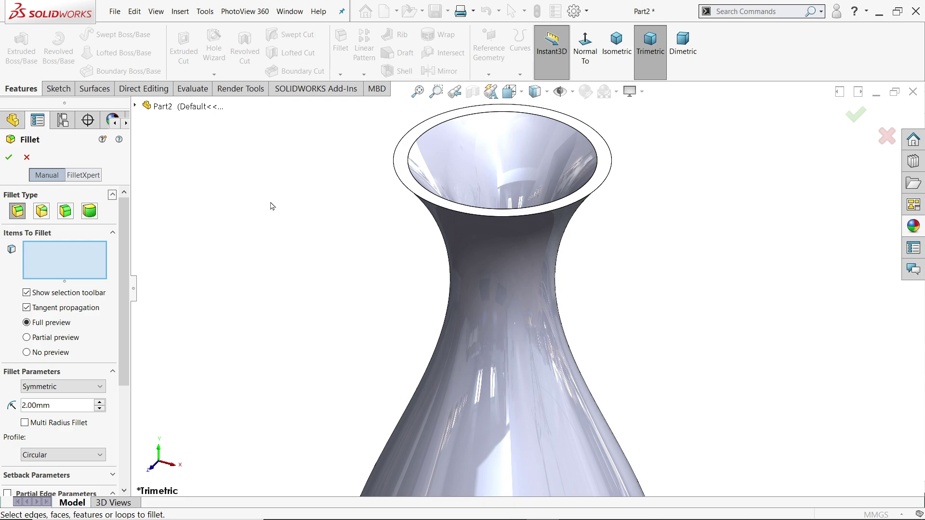
scroll(470, 150, "down", 3)
left_click(346, 207)
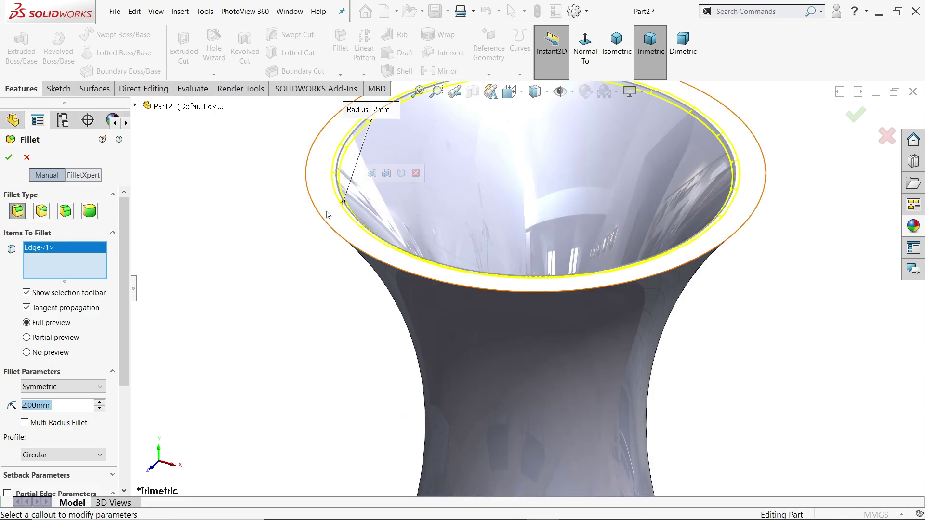
left_click(319, 212)
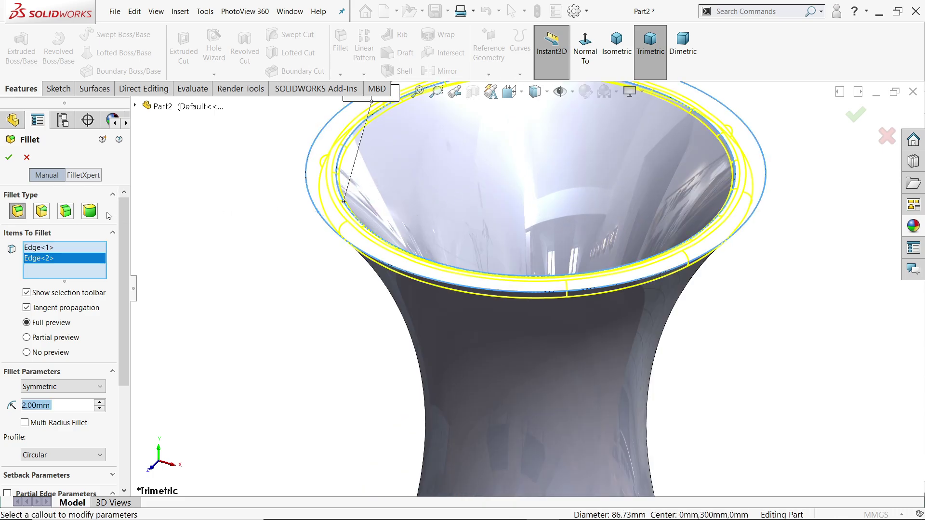
left_click(8, 158)
Step: Start a new sketch on the Front Plane
scroll(483, 208, "up", 5)
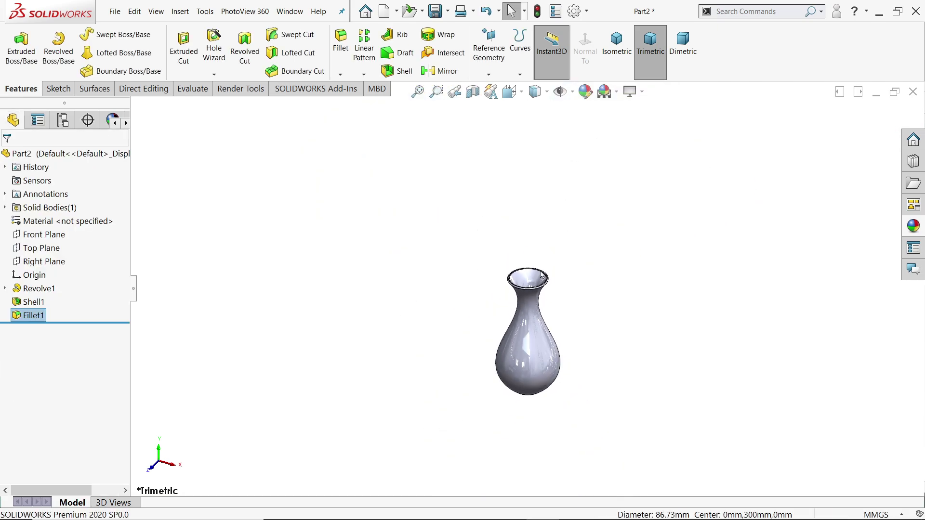
scroll(542, 276, "down", 4)
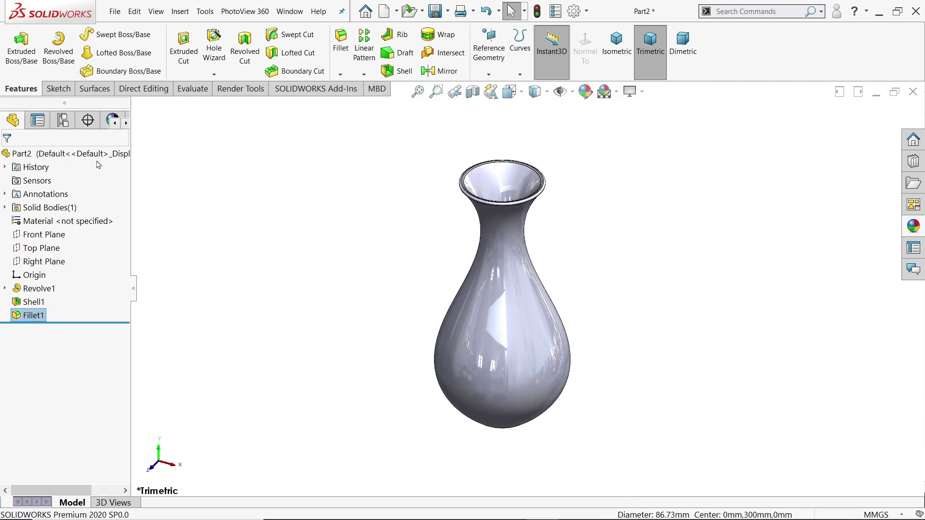
left_click(330, 180)
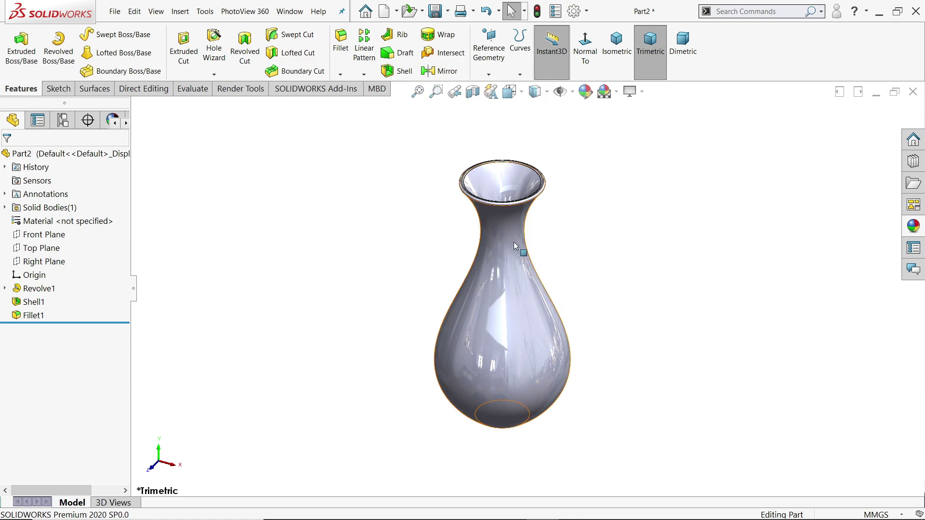
left_click(56, 235)
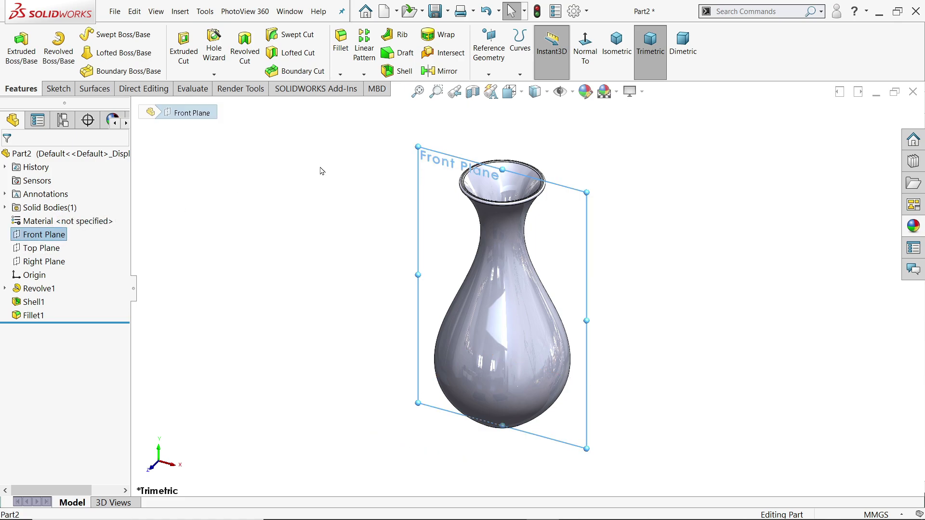
left_click(629, 92)
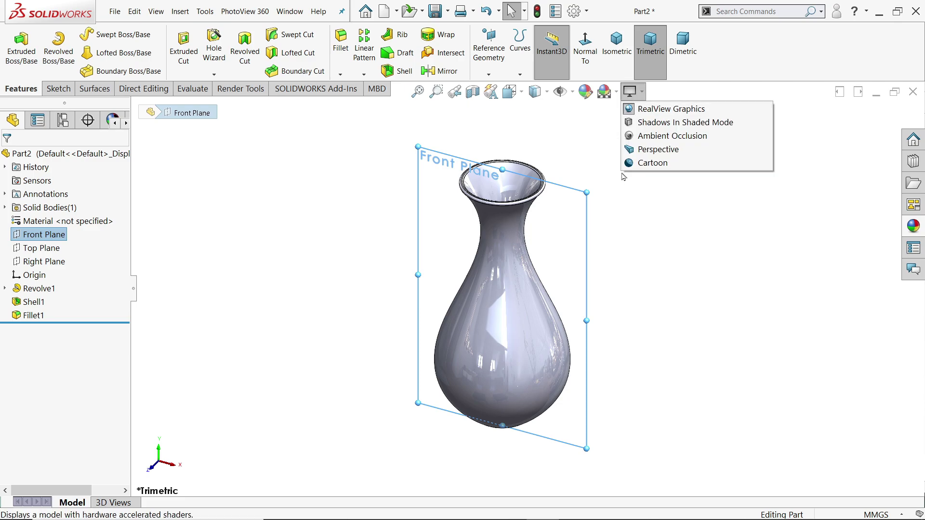
left_click(624, 176)
left_click(622, 56)
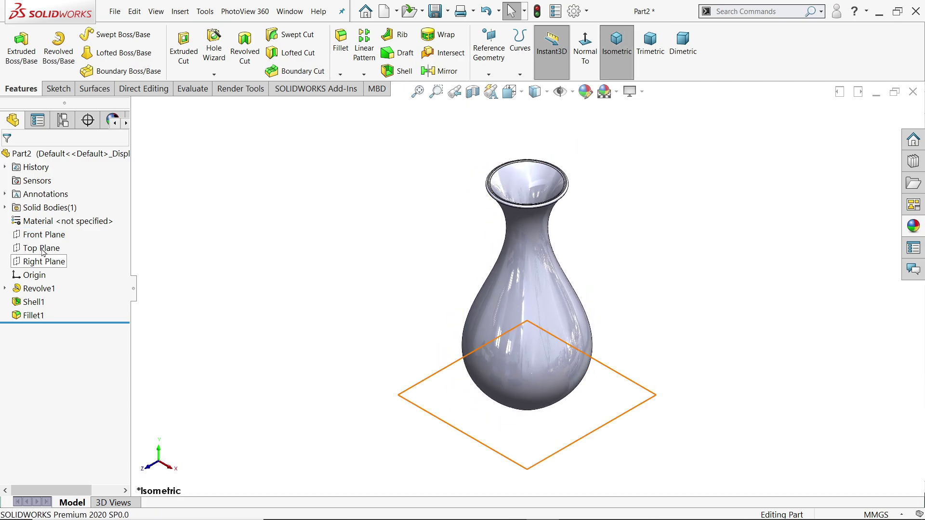
left_click(46, 235)
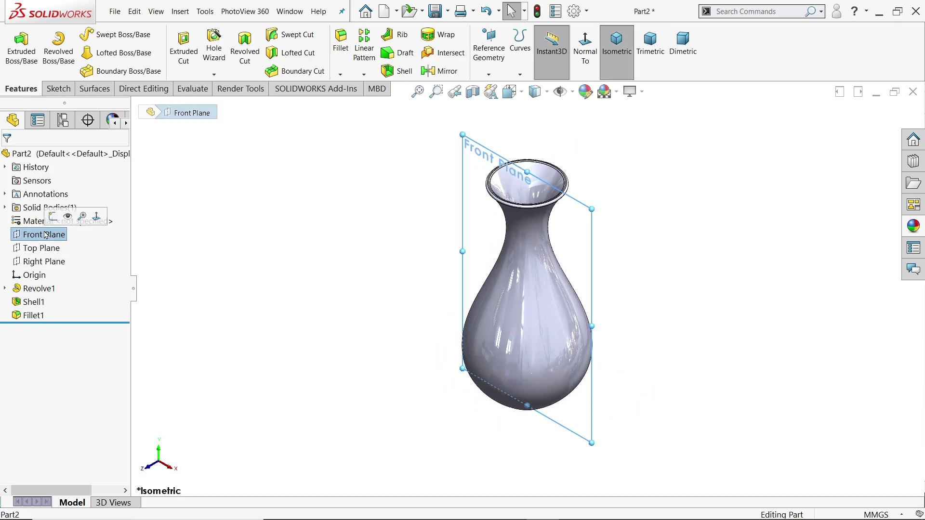
left_click(52, 216)
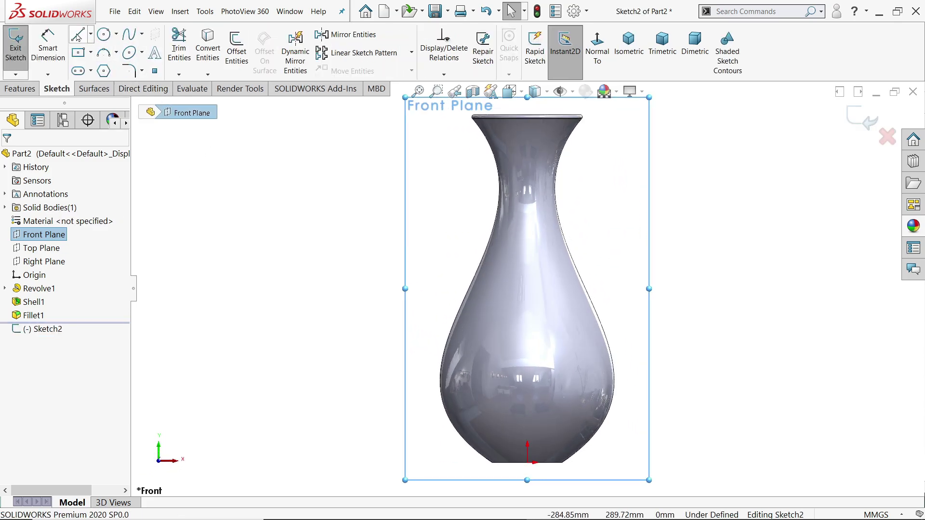
Step: Sketch a sloping line across the vase's neck, rising toward the right and extending beyond both sides of the vase
left_click(77, 35)
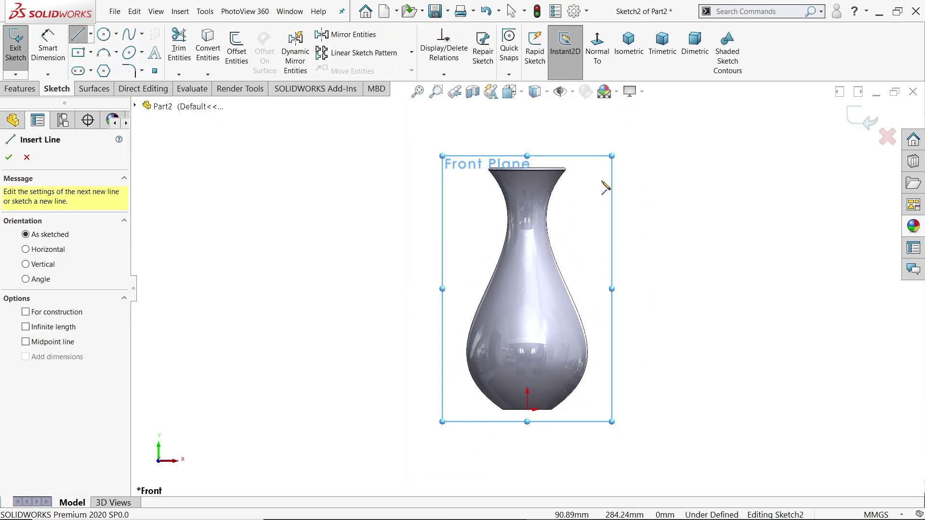
left_click(611, 178)
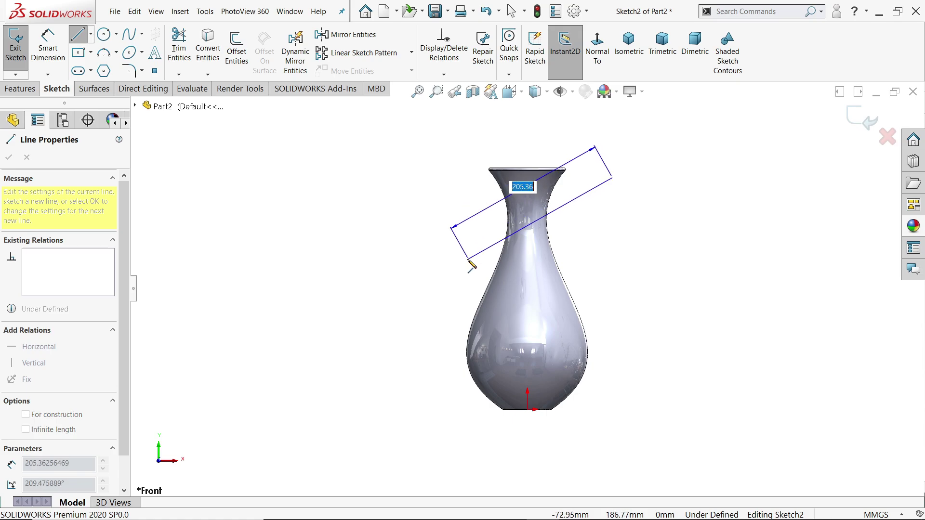
left_click(452, 262)
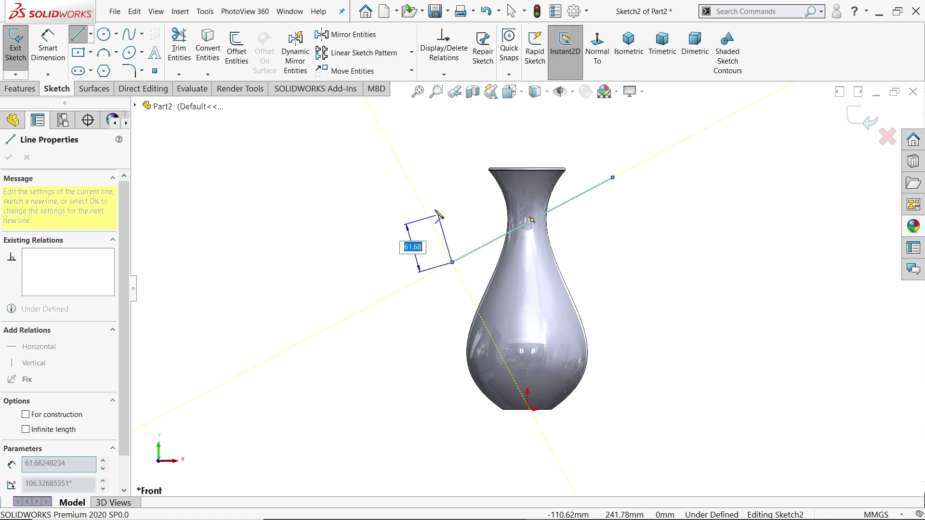
right_click(430, 207)
left_click(458, 215)
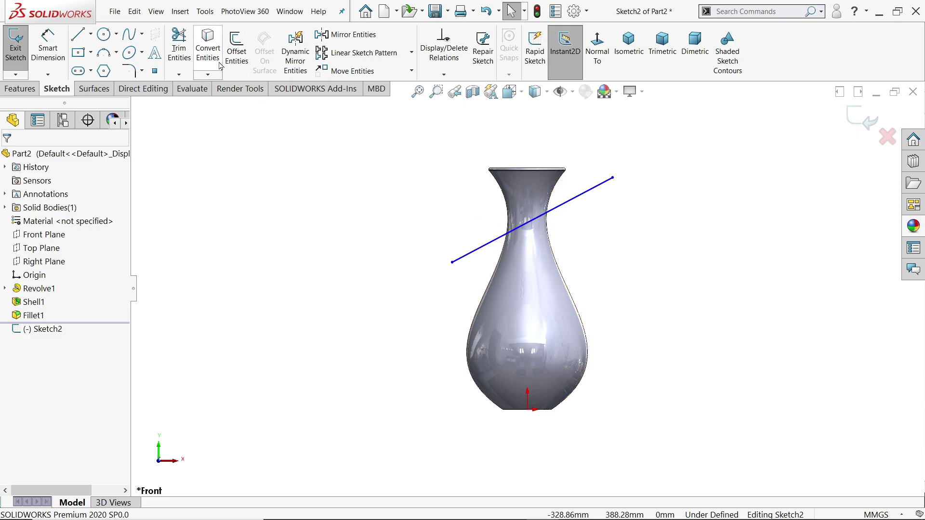
Step: Start a linear sketch pattern with the sloping line as the entity to pattern
left_click(372, 56)
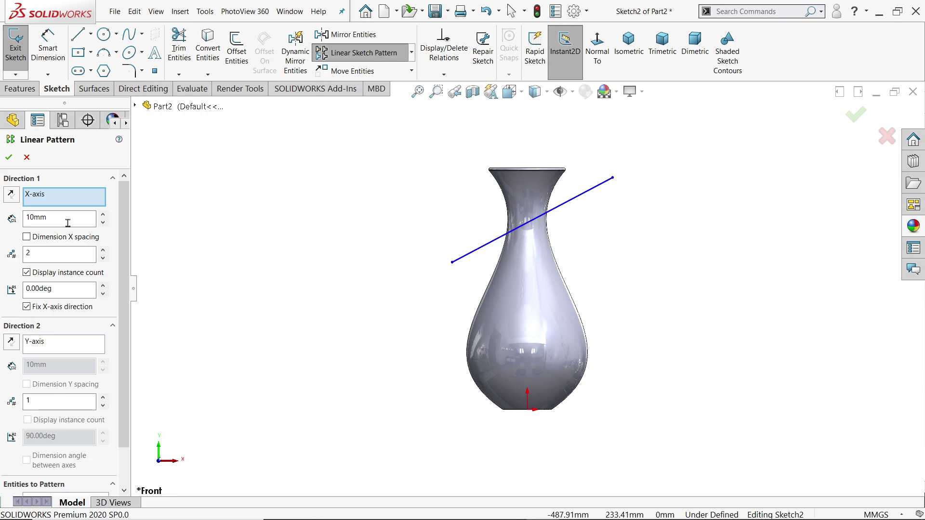
scroll(124, 364, "down", 2)
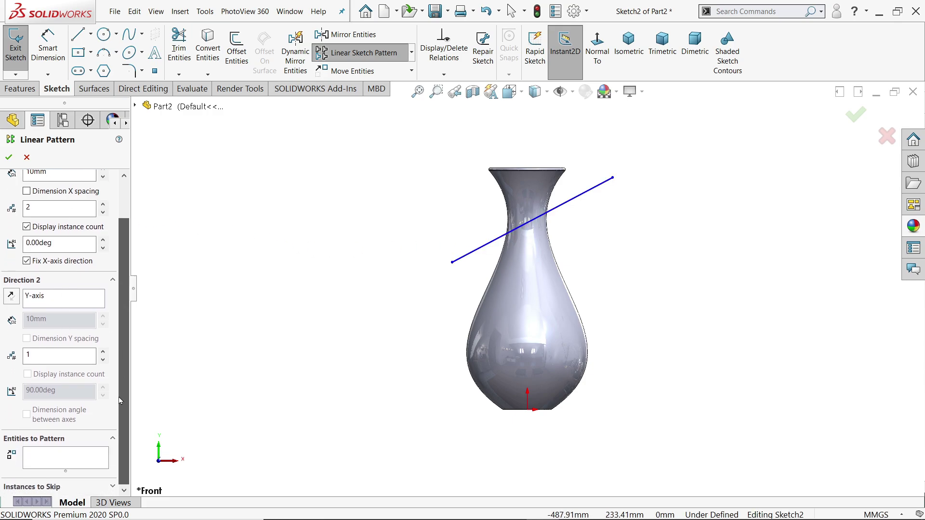
left_click(102, 360)
left_click(520, 296)
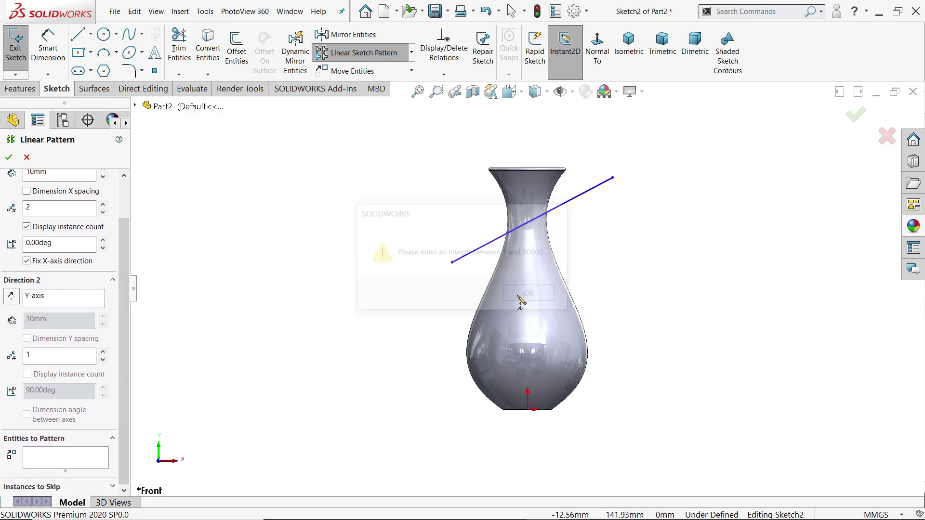
left_click(53, 466)
left_click(482, 249)
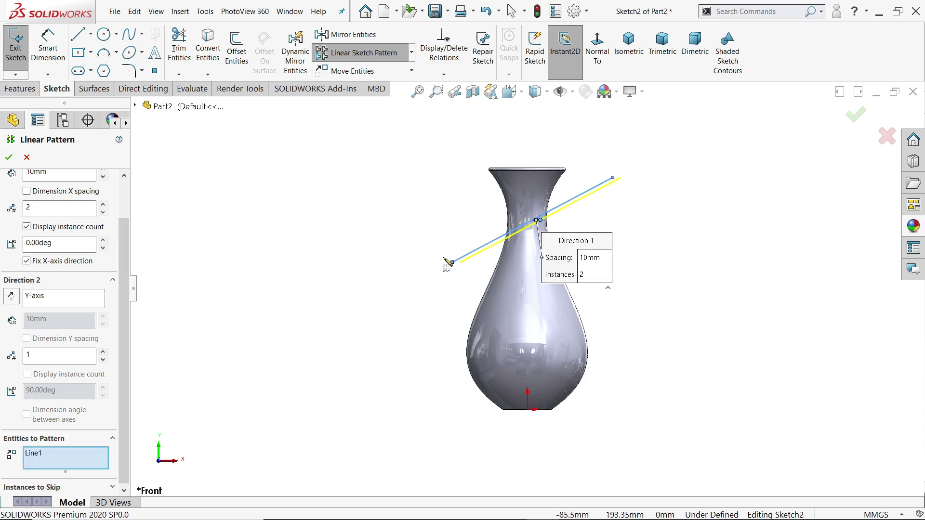
Step: Pattern the line in the Y-axis direction with 4 instances spaced 25 mm, reversed to run down the vase
left_click(103, 352)
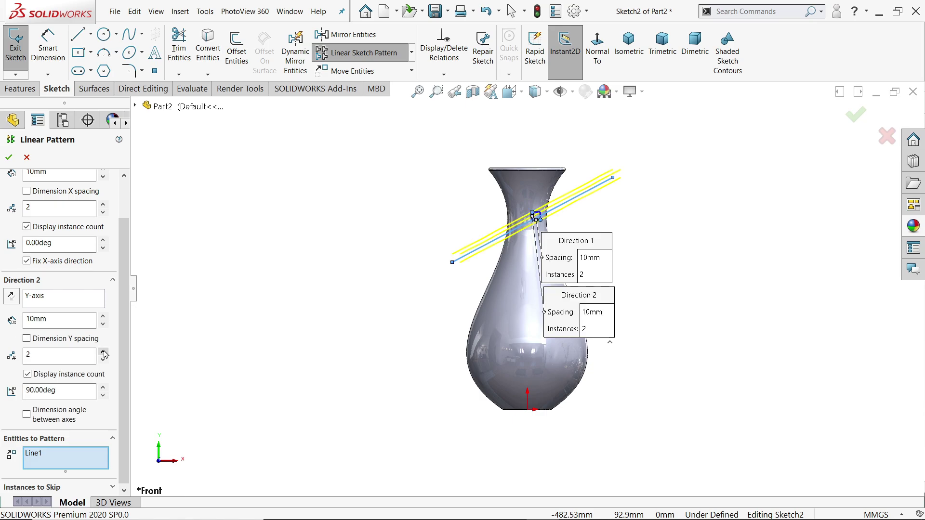
left_click(103, 352)
left_click(103, 352)
left_click(11, 295)
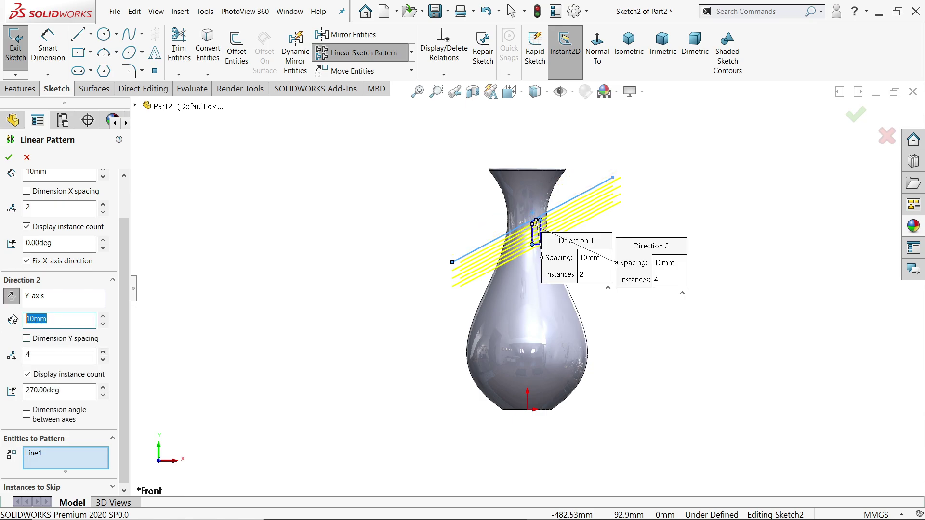
type("25")
key("Return")
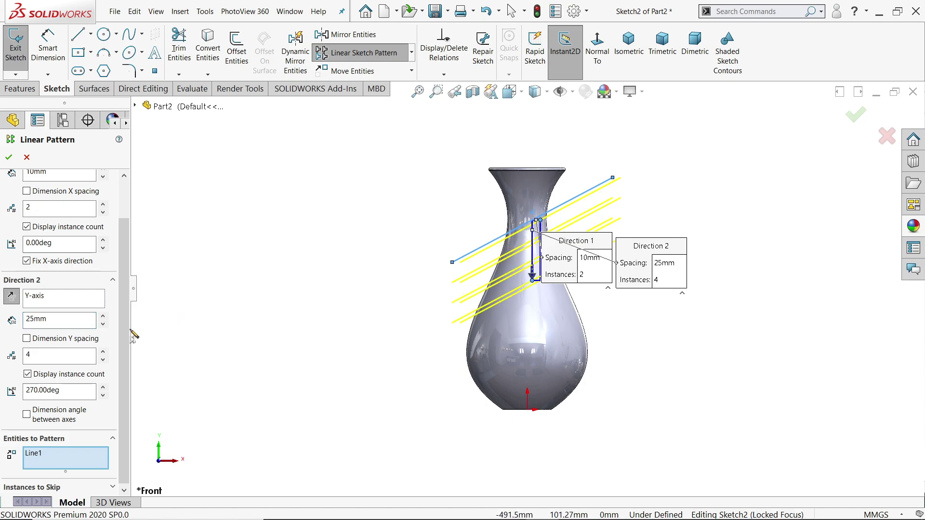
Step: Reduce the pattern to 1 instance in the X-axis direction and increase the Y-axis direction to 9 instances
left_click_drag(121, 297, 127, 253)
left_click(103, 259)
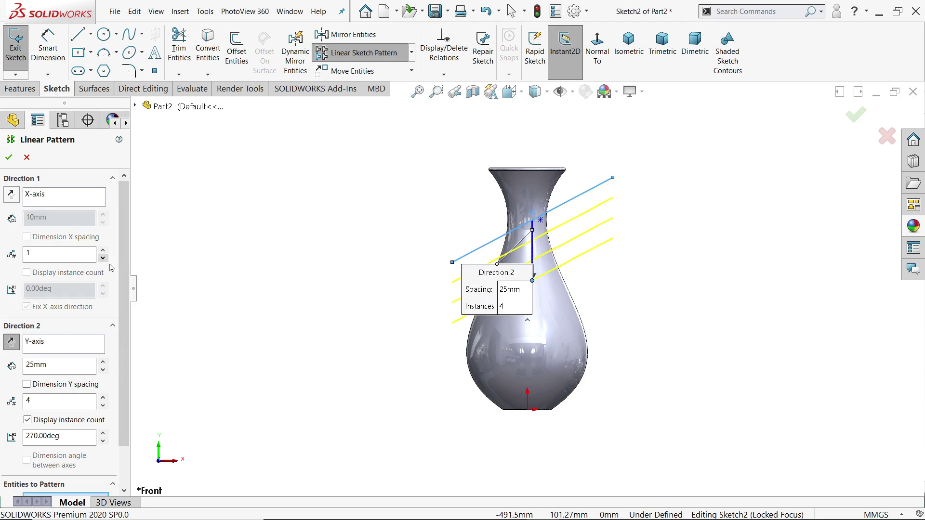
scroll(125, 277, "down", 2)
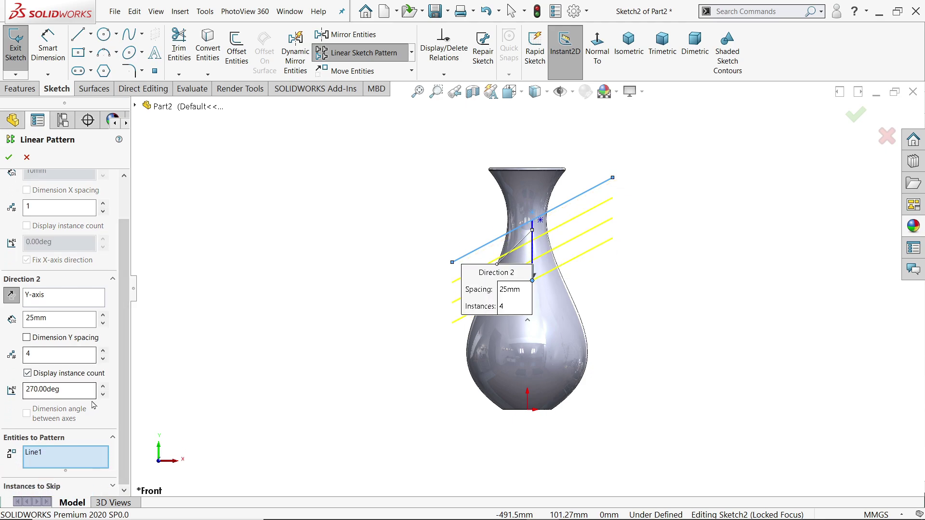
left_click(103, 351)
left_click(103, 351)
left_click(103, 351)
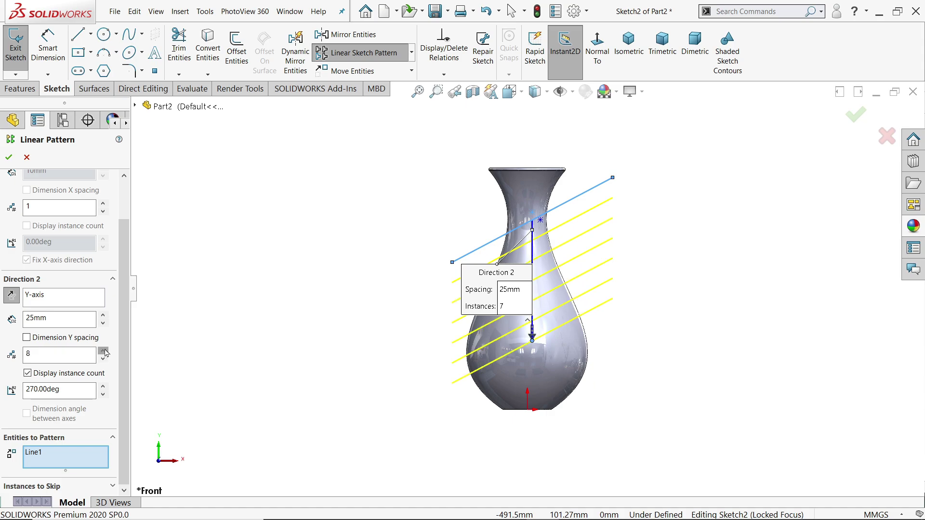
left_click(103, 351)
left_click(103, 350)
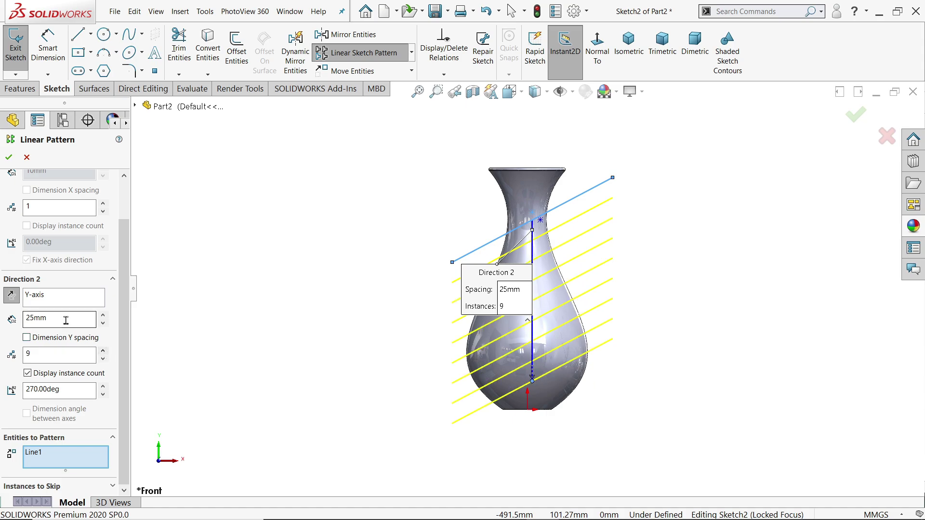
Step: Set the pattern's Y-axis spacing to 30 mm and finish the linear sketch pattern
left_click_drag(63, 318, 10, 317)
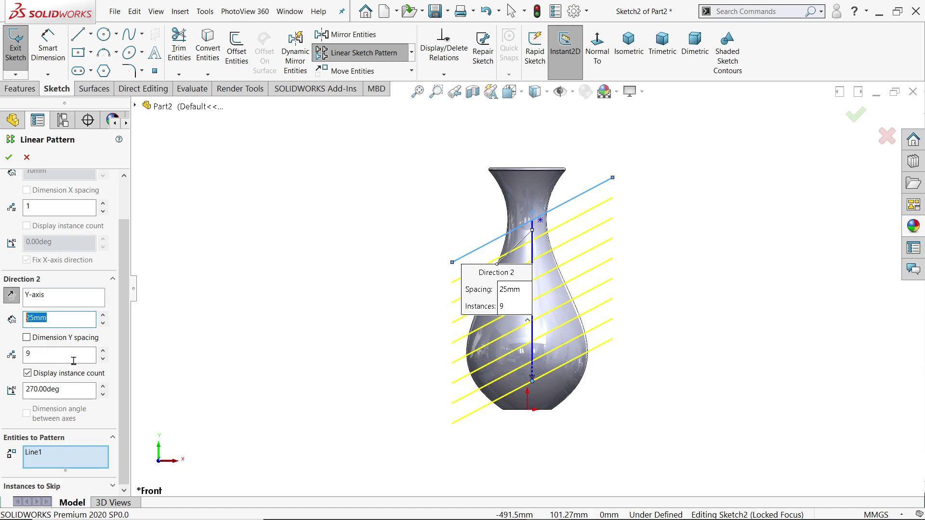
type("30")
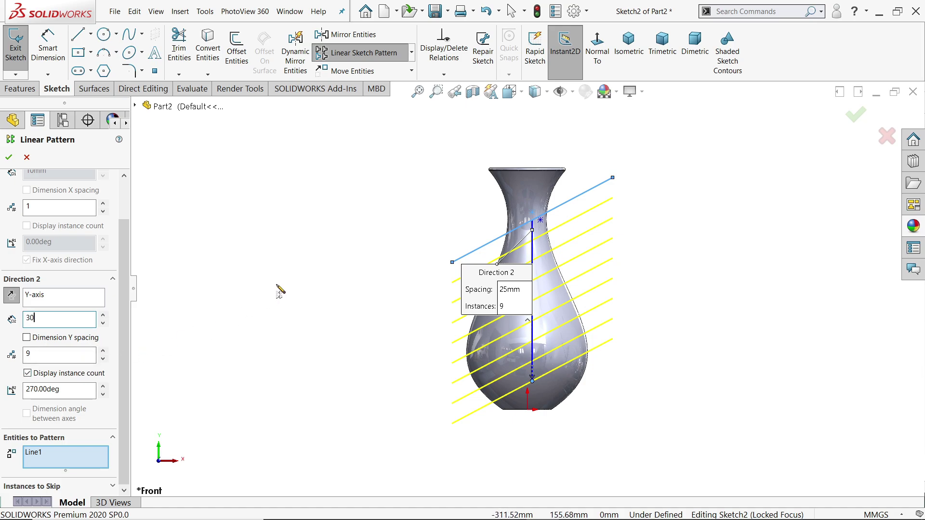
key("Return")
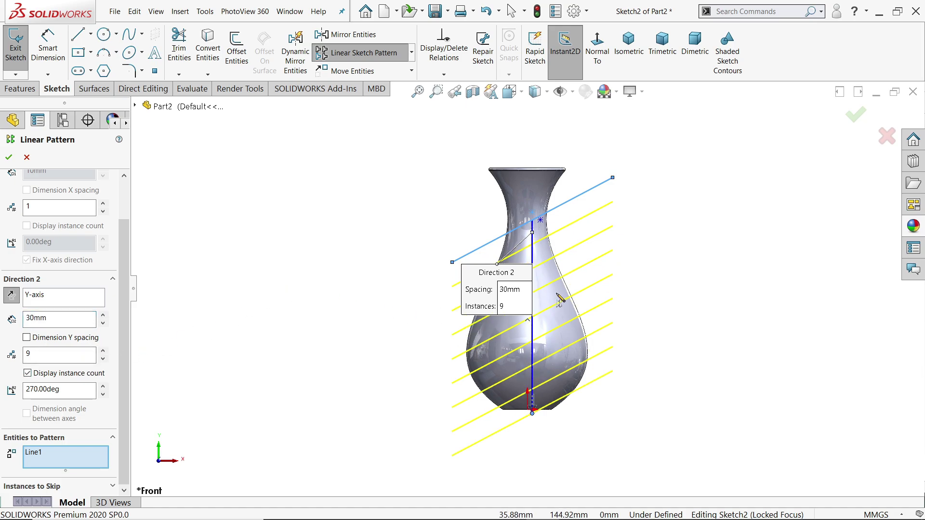
scroll(559, 299, "down", 2)
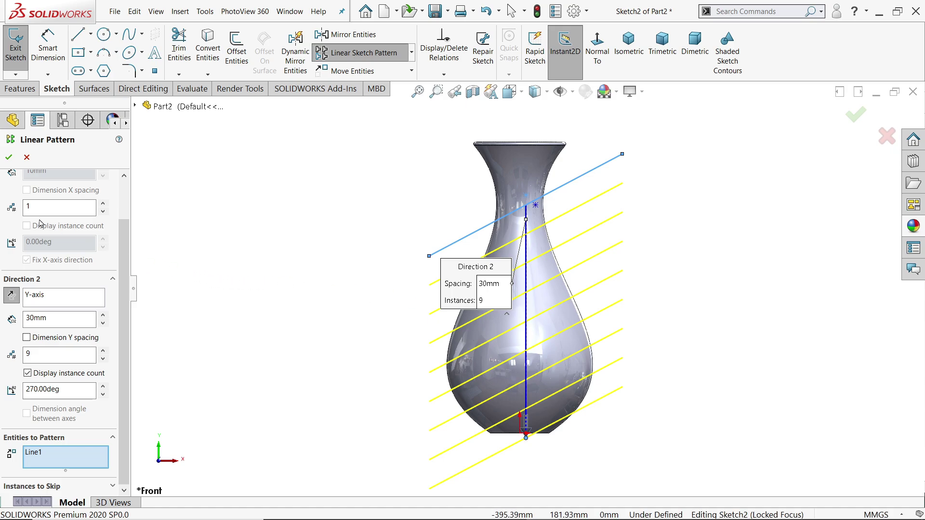
left_click(10, 158)
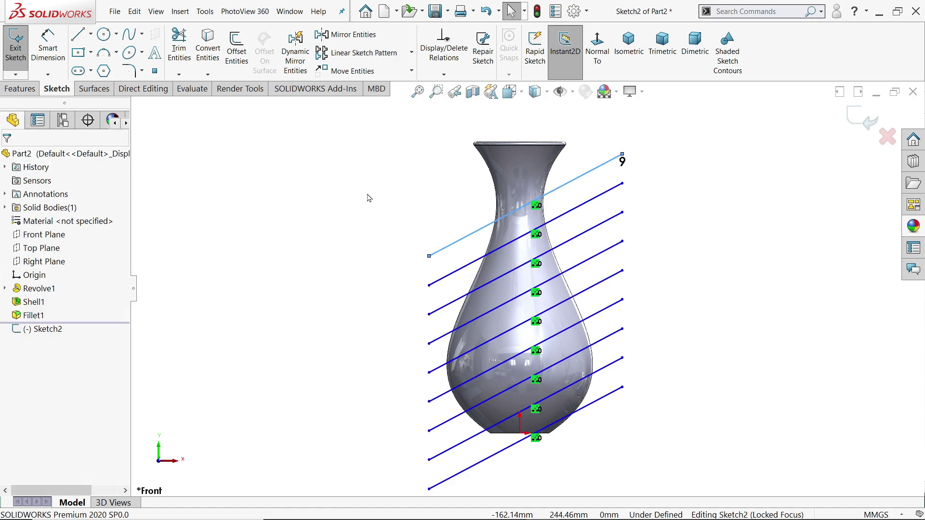
Step: Create a projection Split Line from the current sketch on the vase's outer wall and underside faces
left_click(21, 88)
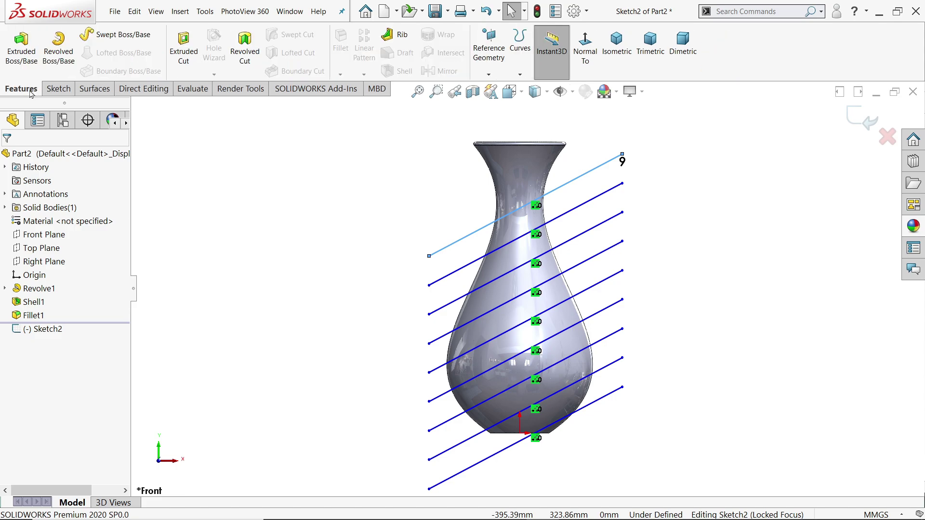
left_click(521, 75)
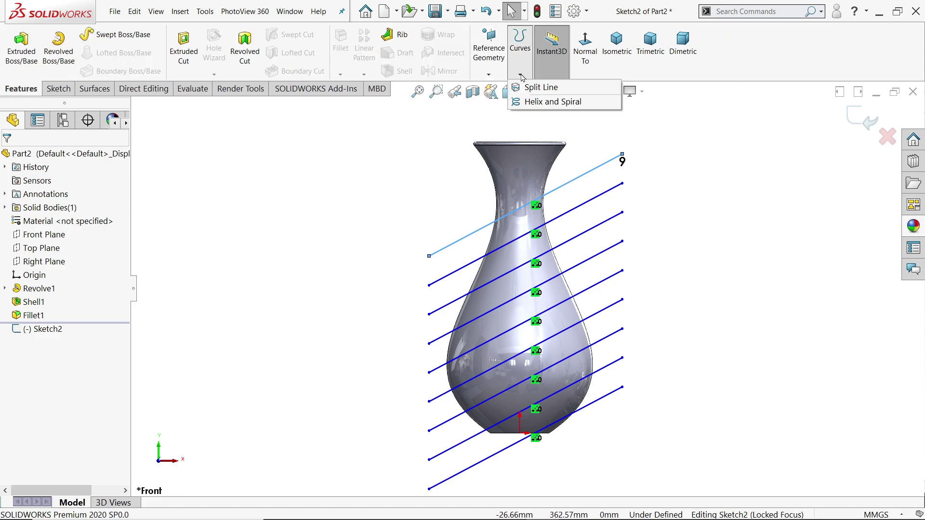
left_click(538, 94)
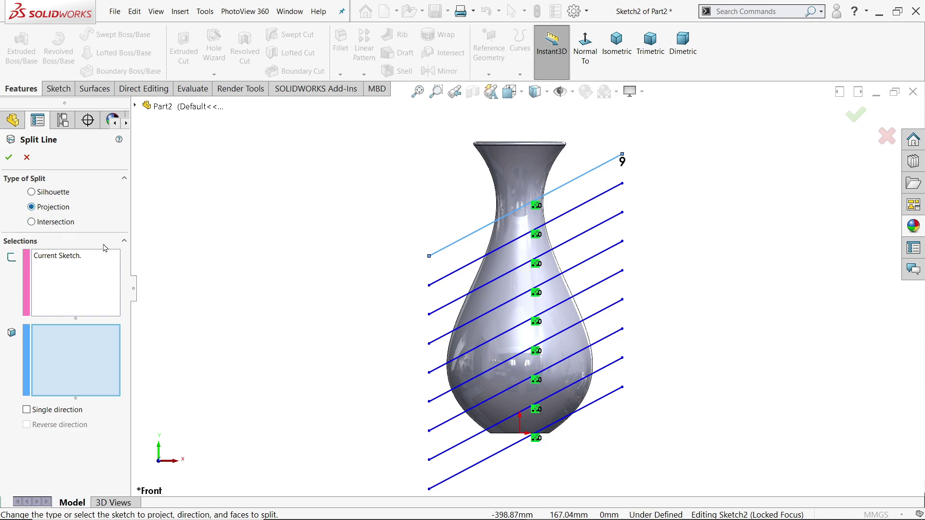
left_click(64, 267)
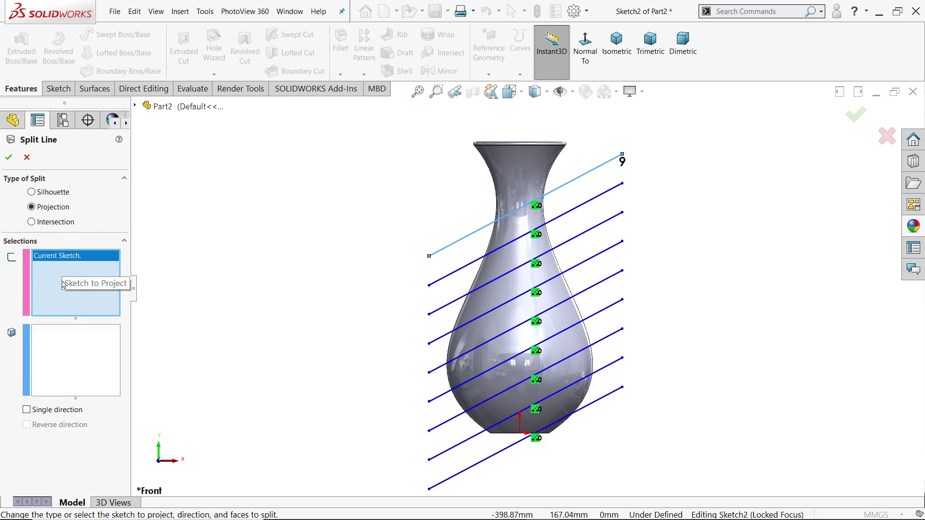
left_click(57, 351)
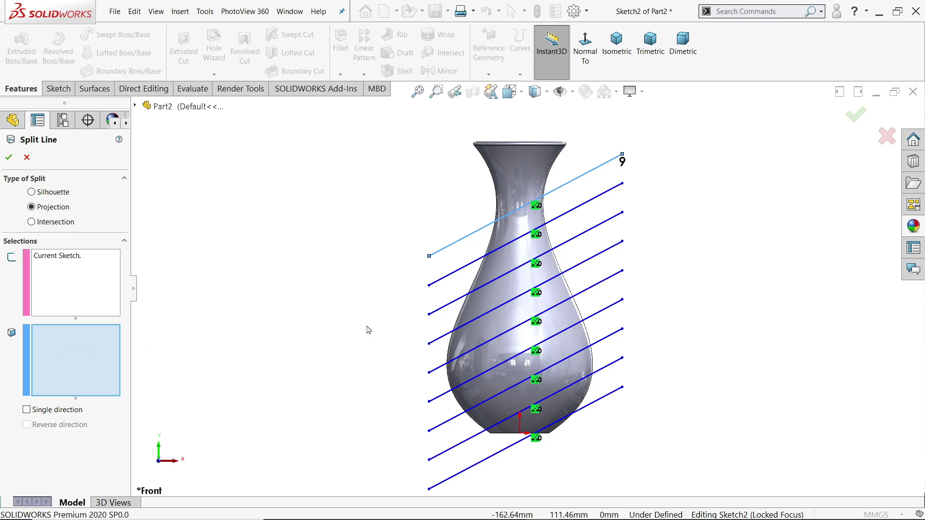
left_click(521, 259)
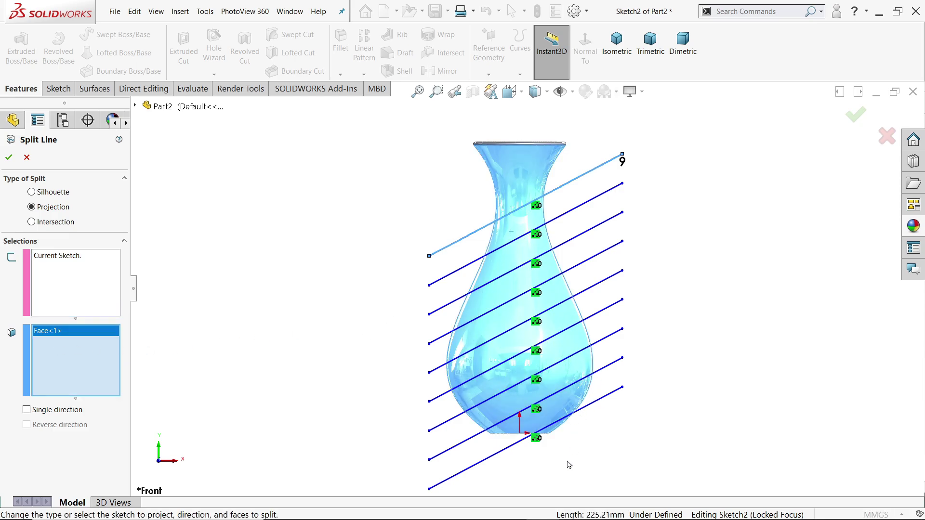
middle_click_drag(569, 453, 529, 407)
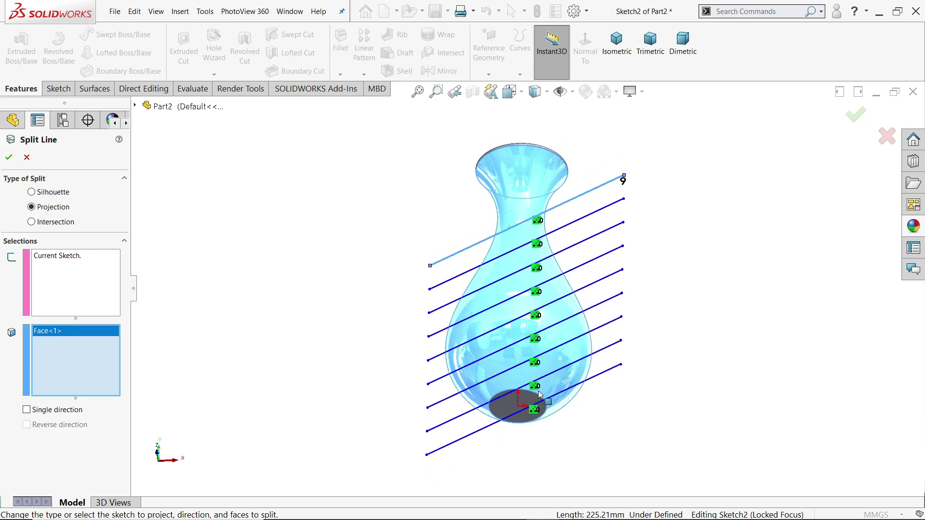
left_click(528, 407)
middle_click_drag(620, 278, 611, 388)
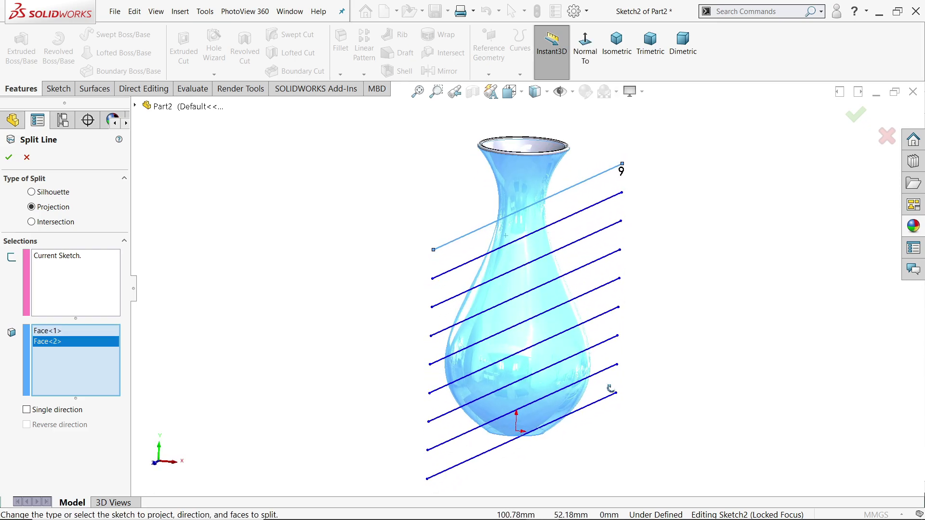
left_click(12, 163)
mouse_move(337, 228)
middle_mouse_down()
mouse_move(402, 221)
mouse_move(362, 227)
mouse_move(344, 264)
mouse_move(348, 382)
mouse_move(355, 258)
mouse_move(335, 252)
middle_mouse_up()
key("Escape")
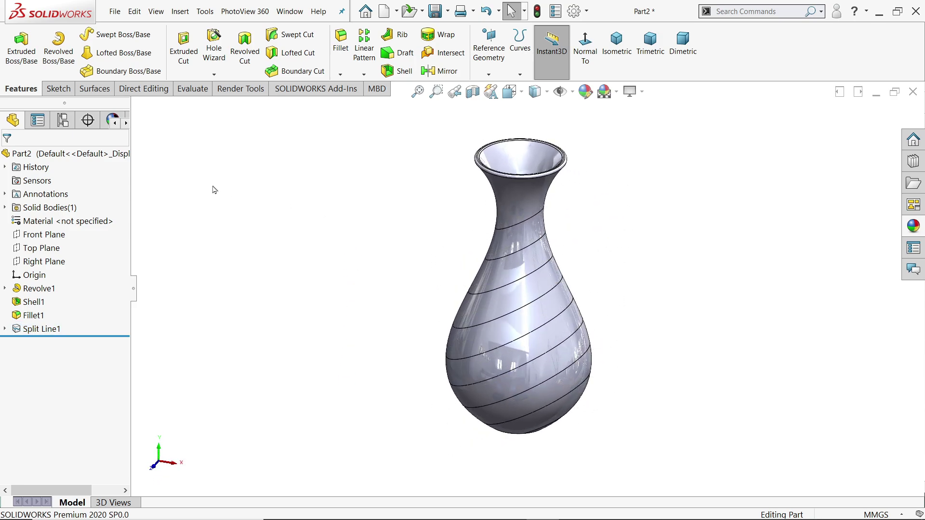
Step: Apply the clear glass appearance from the Gloss glass category to the whole part
left_click(110, 150)
left_click(908, 231)
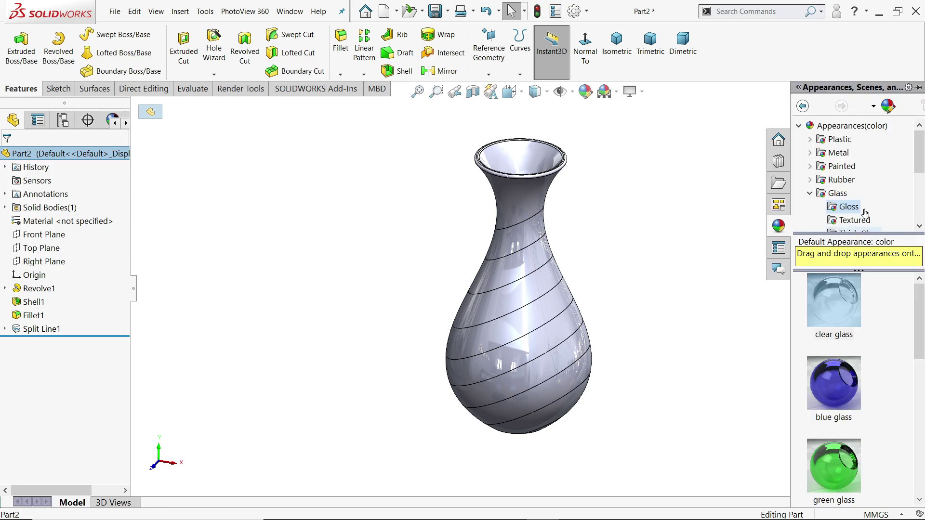
double_click(841, 321)
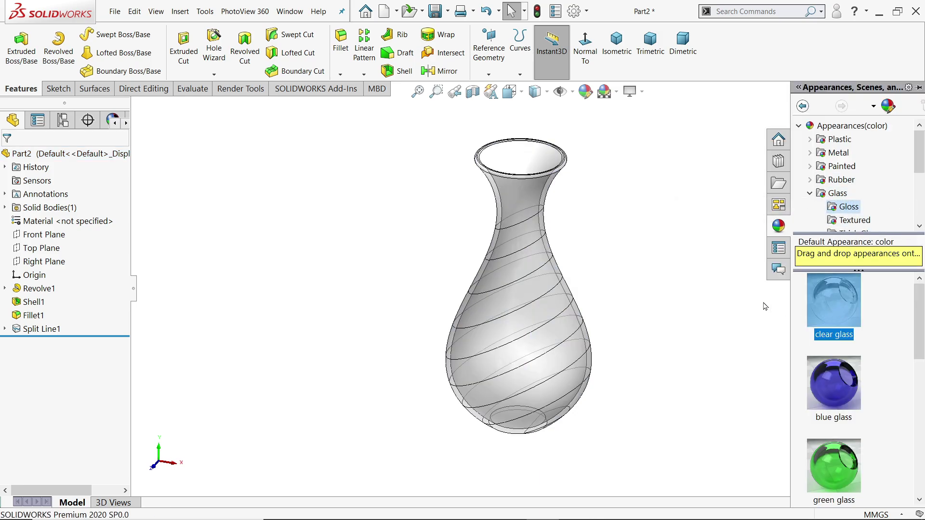
scroll(672, 288, "down", 2)
middle_click_drag(602, 268, 596, 262)
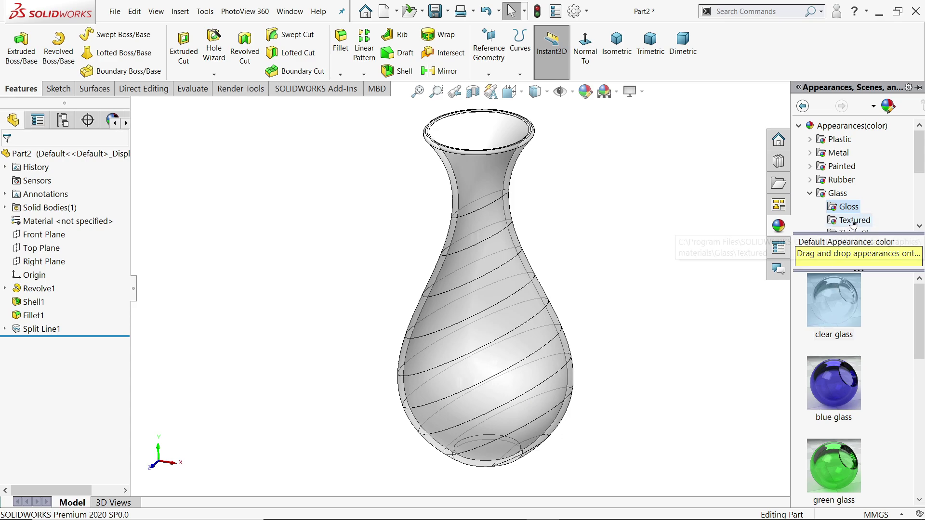
Step: Look through the Textured glass appearances and return to clear glass in the Gloss category
scroll(849, 219, "down", 1)
left_click(847, 181)
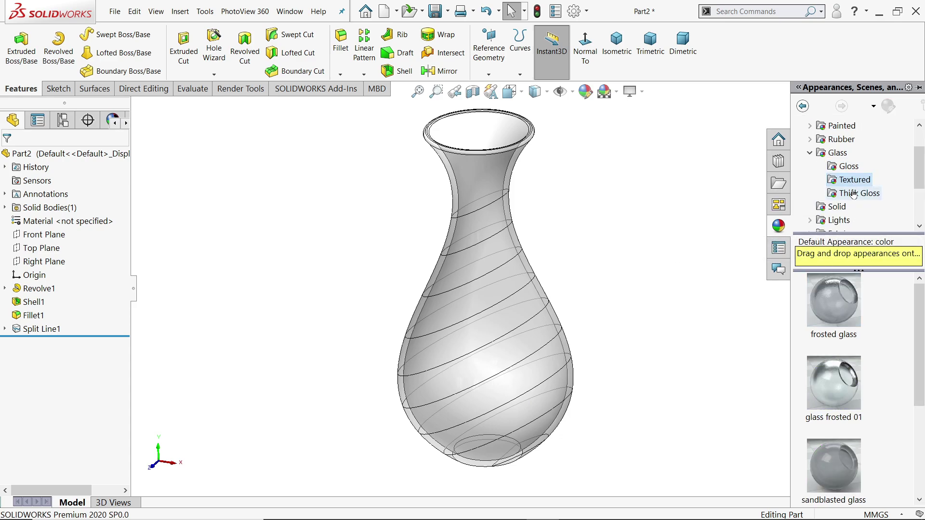
left_click(847, 167)
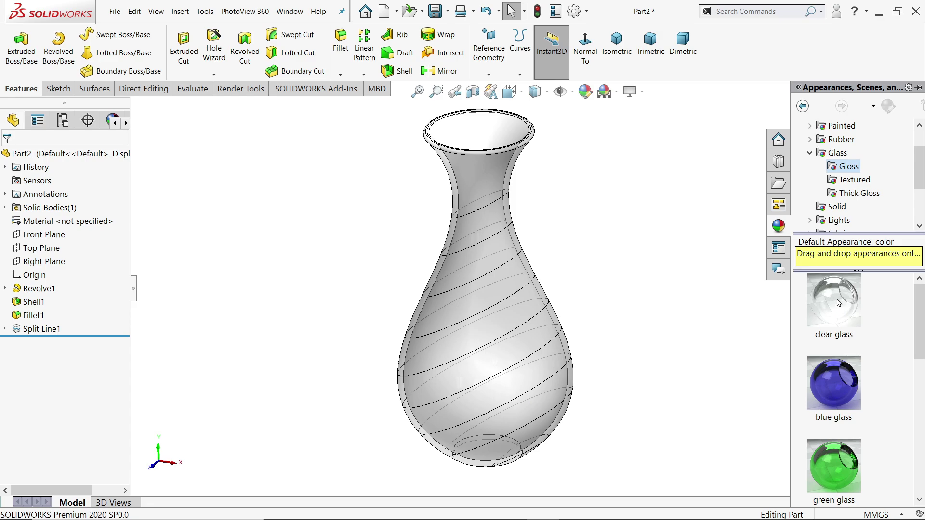
left_click(838, 302)
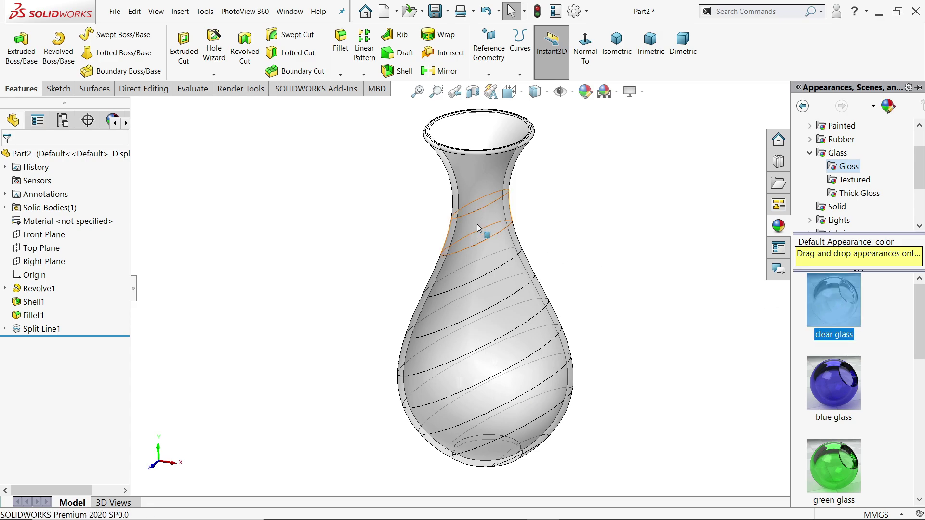
Step: Edit the split line to also split the vase's inner wall and inner bottom faces
left_click(50, 328)
left_click(58, 310)
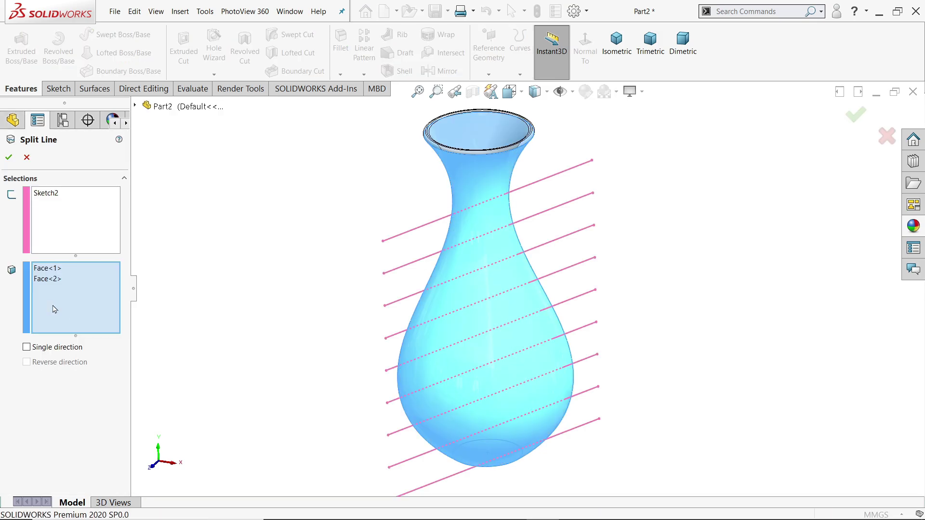
left_click(479, 140)
middle_click_drag(614, 160, 608, 319)
left_click(494, 286)
middle_click_drag(693, 342, 687, 187)
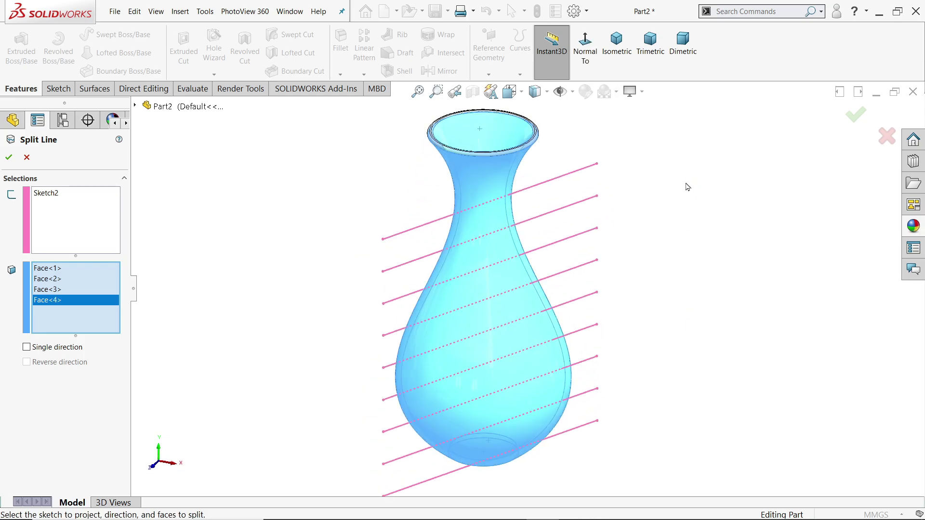
left_click(8, 161)
scroll(516, 260, "down", 3)
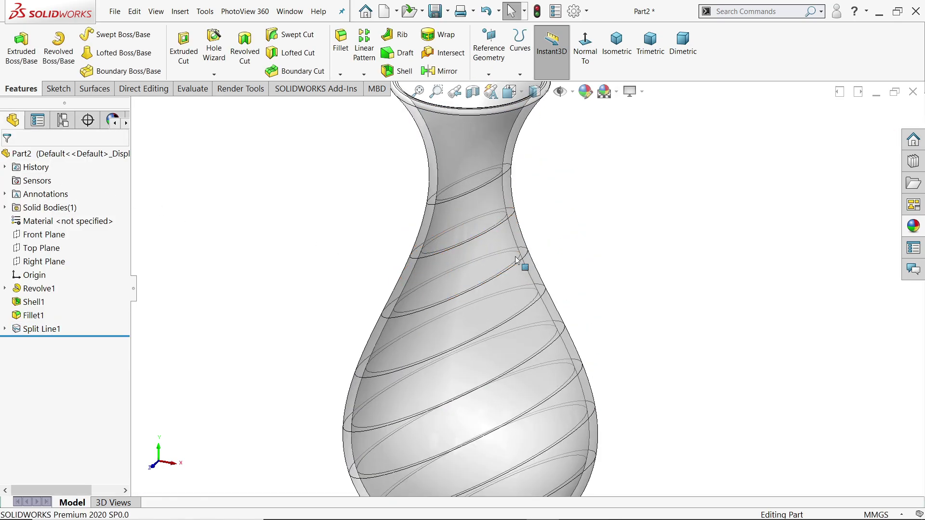
scroll(516, 260, "down", 2)
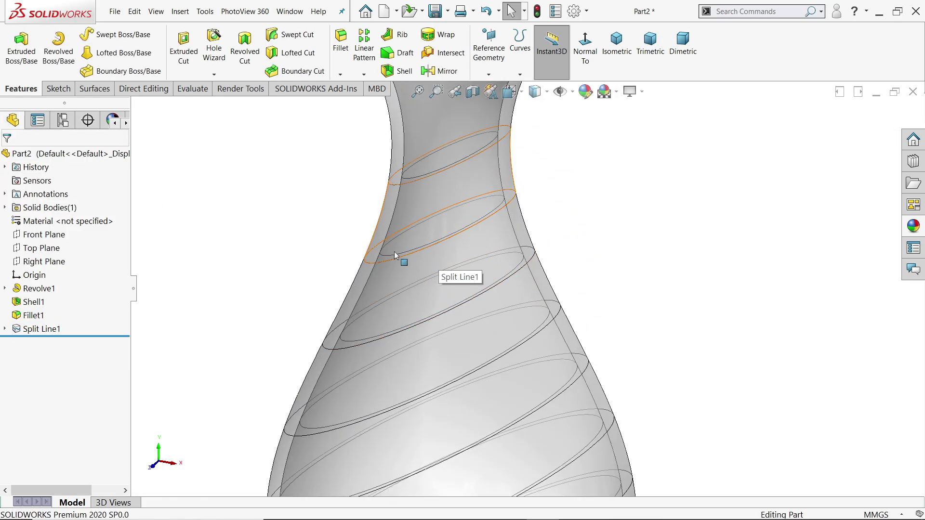
Step: Apply the brown thick glass appearance to four alternate spiral bands on the vase's outer surface, starting at the neck
scroll(505, 230, "up", 5)
scroll(522, 256, "up", 1)
scroll(517, 310, "down", 2)
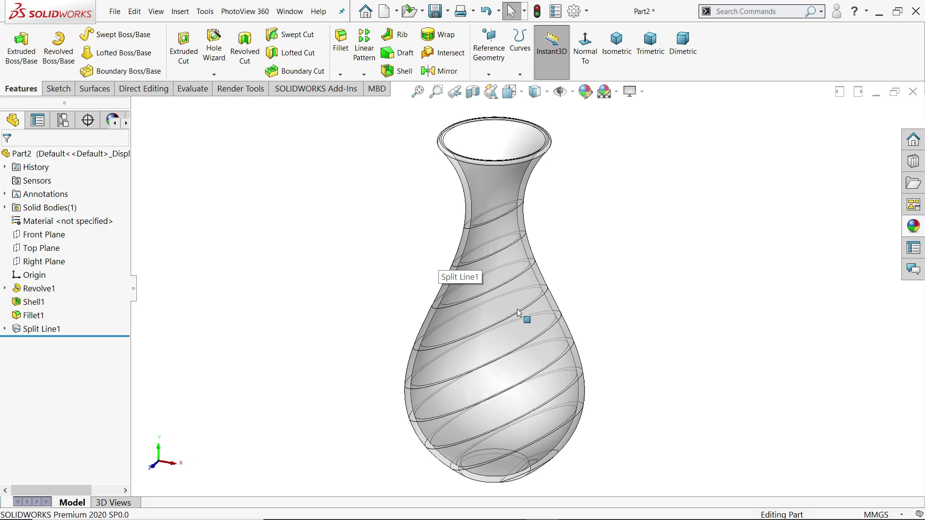
left_click(501, 239)
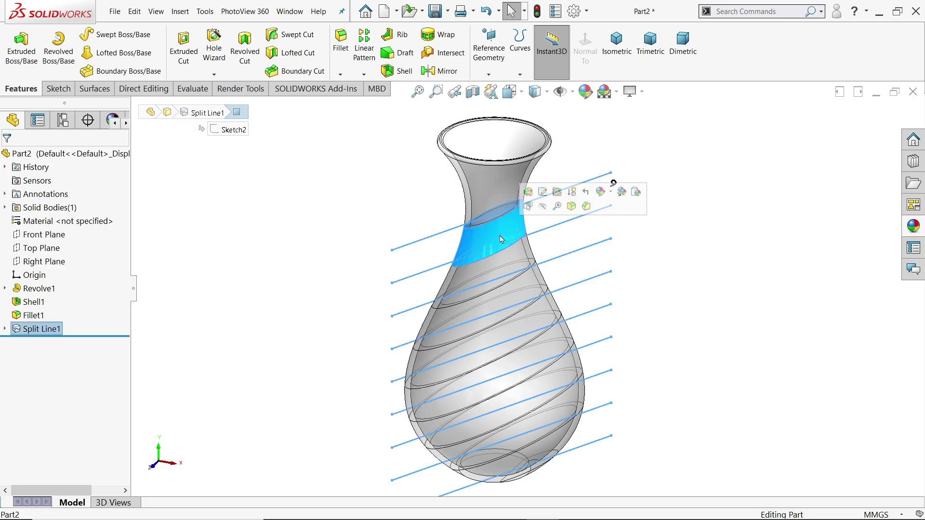
left_click(518, 295, "ctrl")
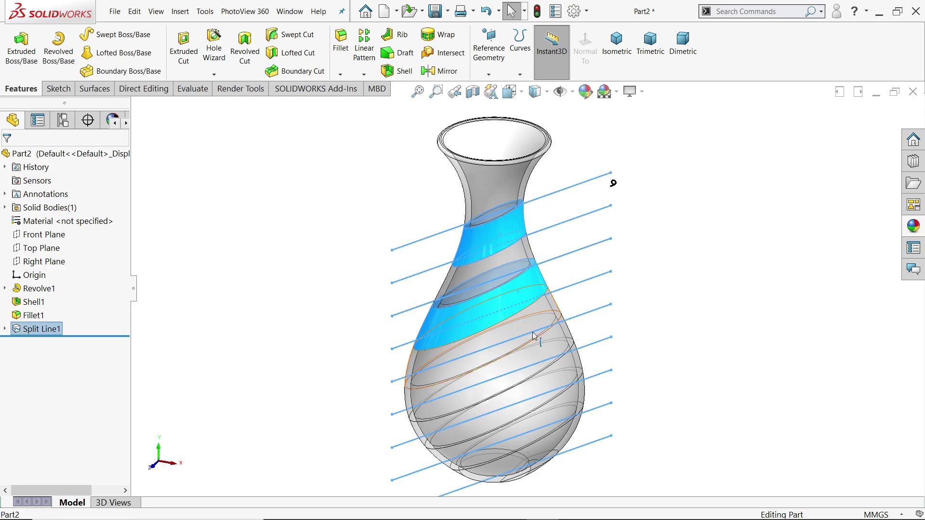
left_click(549, 363, "ctrl")
left_click(573, 409, "ctrl")
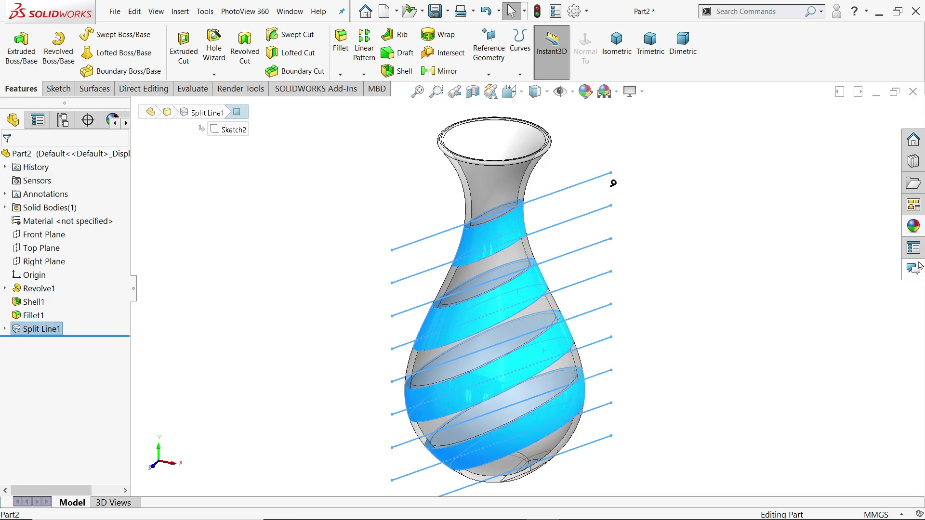
left_click(918, 226)
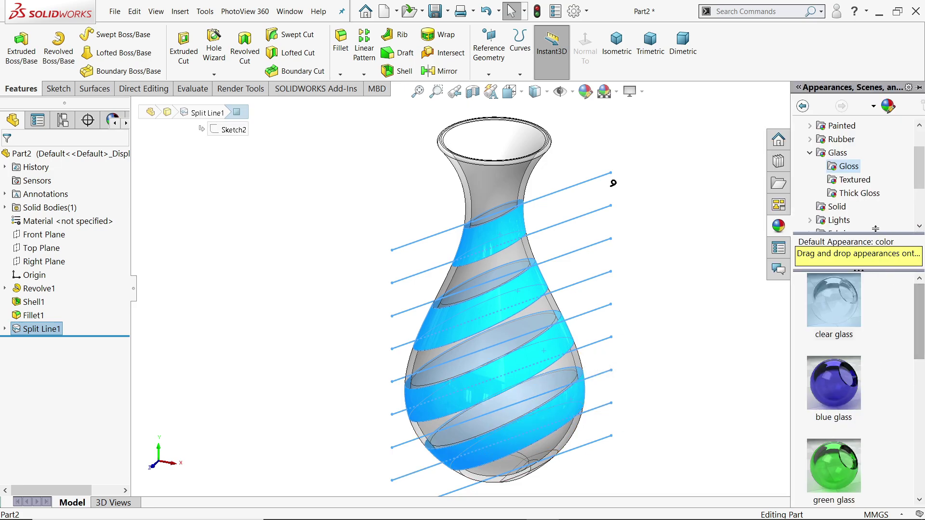
left_click(859, 193)
scroll(864, 373, "down", 2)
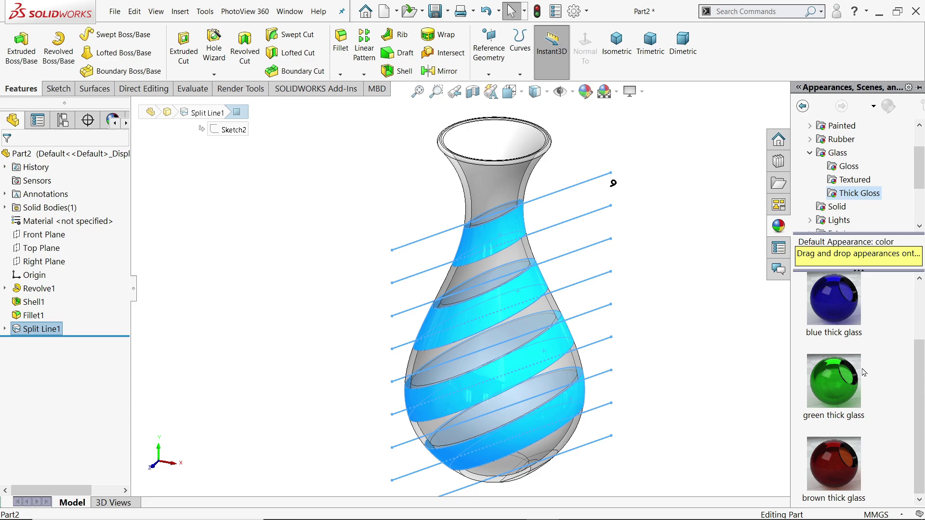
double_click(839, 462)
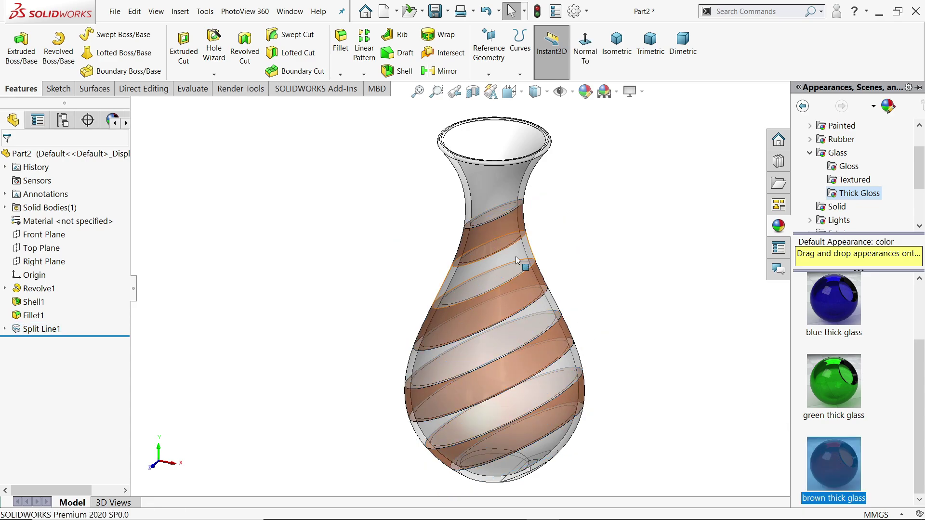
Step: Color the four inner-wall faces behind the brown spiral bands red from the standard color palette
left_click(499, 229)
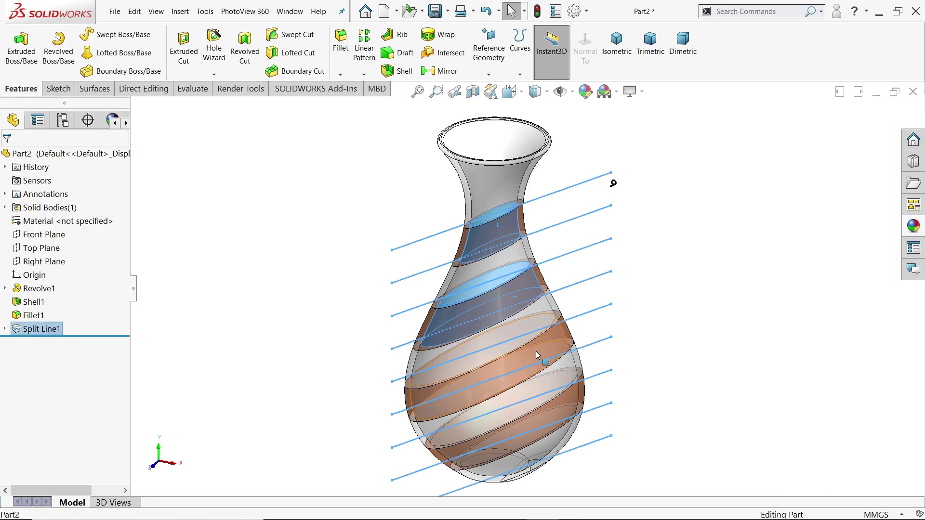
left_click(552, 418, "ctrl")
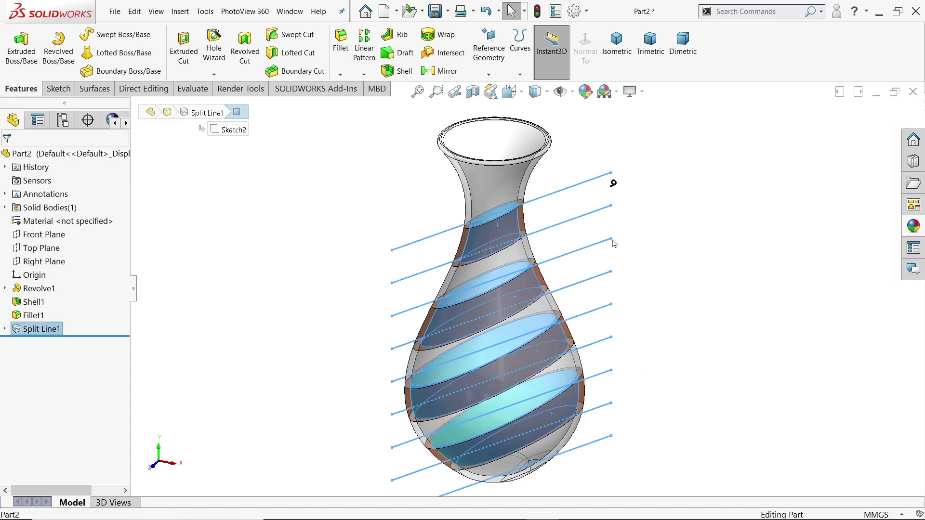
left_click(587, 91)
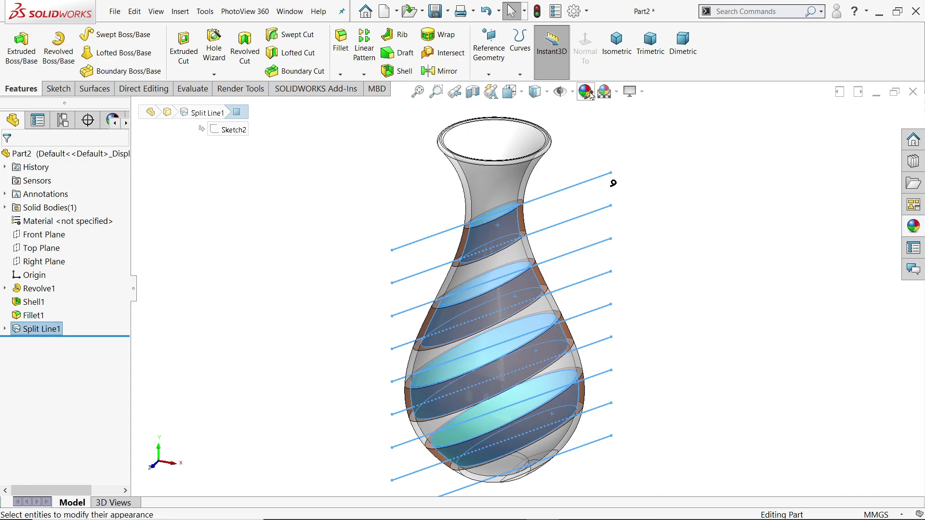
left_click(31, 428)
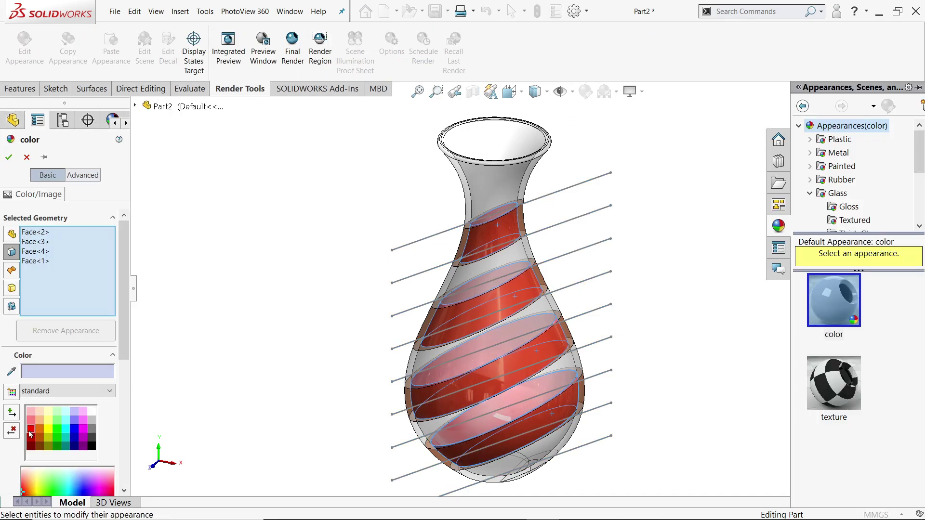
left_click(8, 157)
Step: Sketch a flat center rectangle on the Front Plane, centered on the vase axis just below the rim and wider than the neck
mouse_move(238, 262)
middle_mouse_down()
mouse_move(215, 239)
mouse_move(194, 244)
mouse_move(247, 165)
mouse_move(233, 149)
mouse_move(219, 227)
mouse_move(200, 253)
middle_mouse_up()
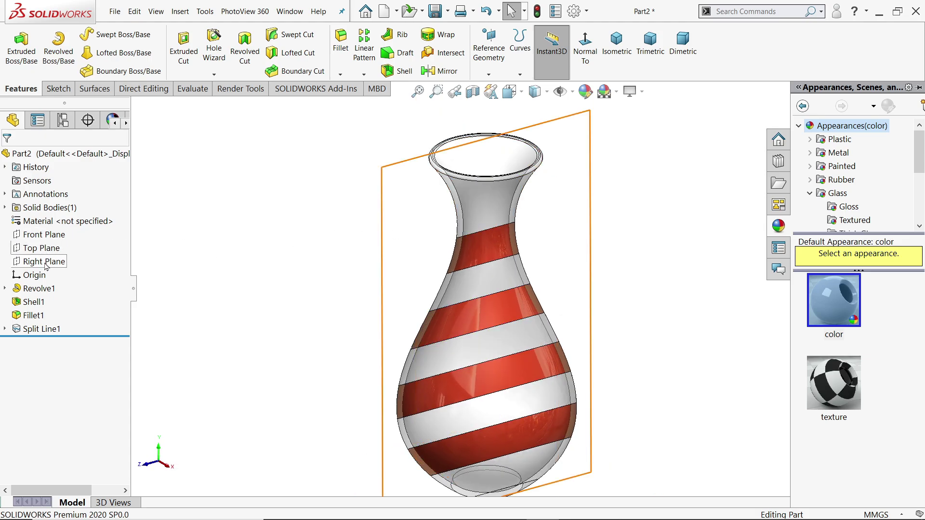
left_click(56, 241)
left_click(65, 228)
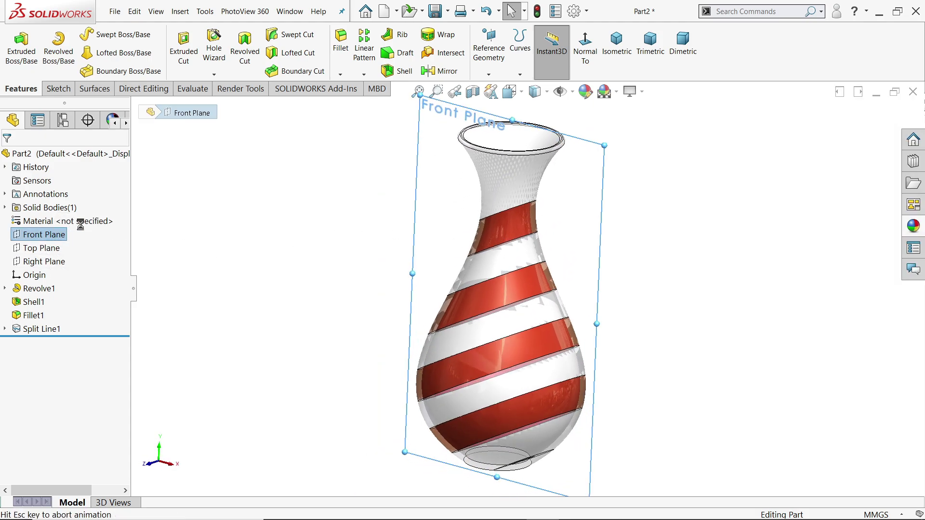
left_click(78, 53)
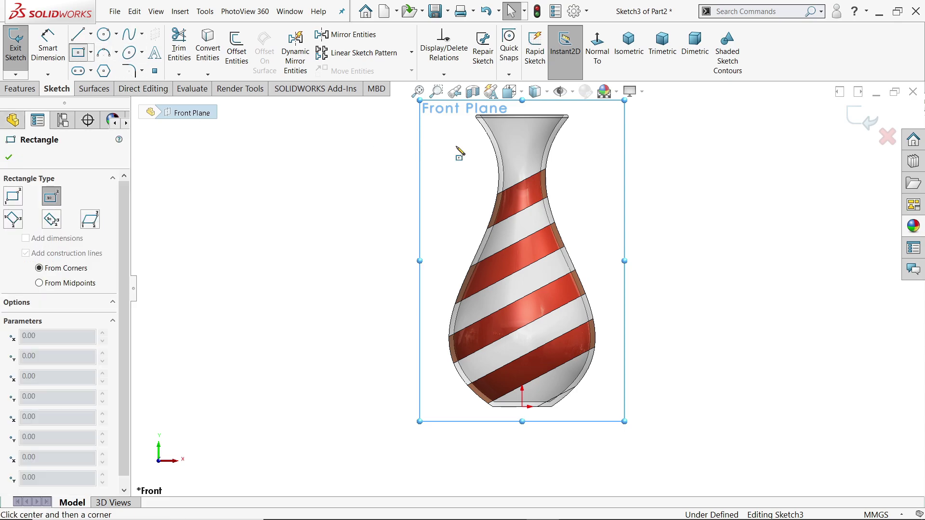
scroll(547, 174, "down", 5)
left_click(535, 181)
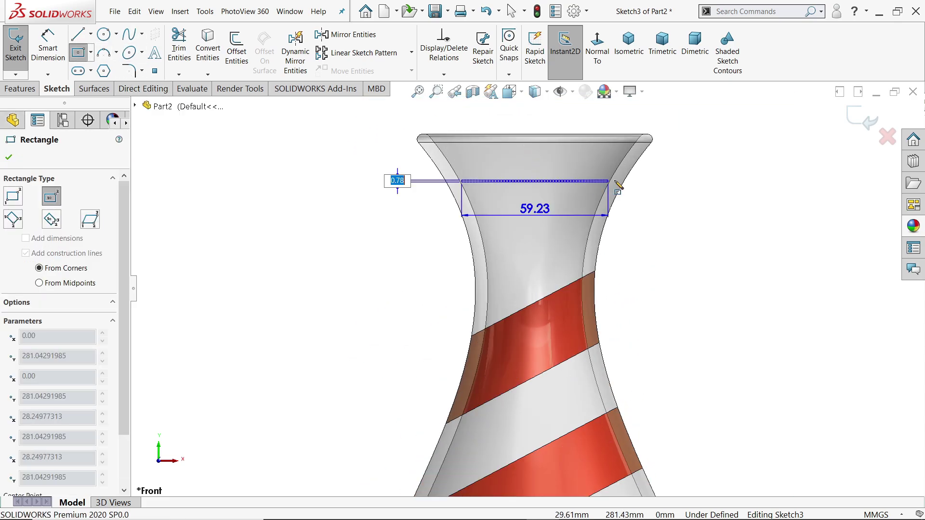
left_click(682, 166)
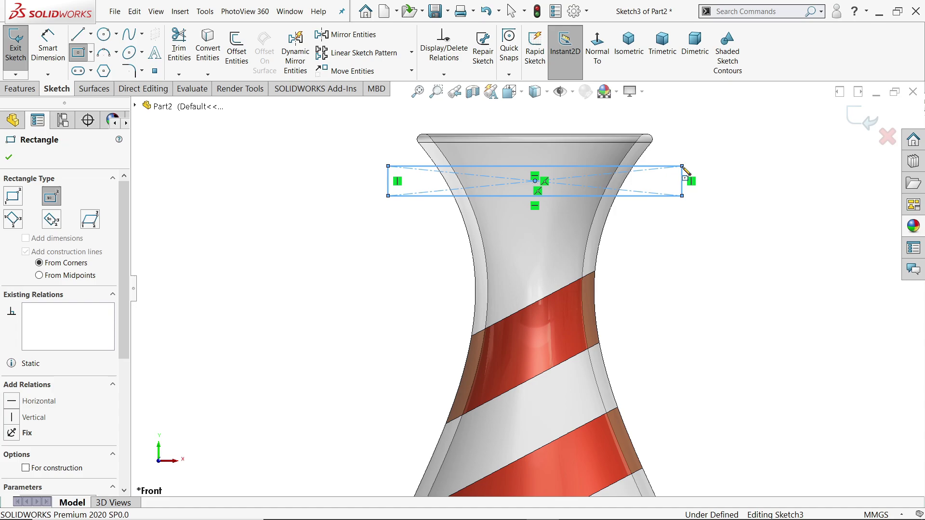
left_click(851, 121)
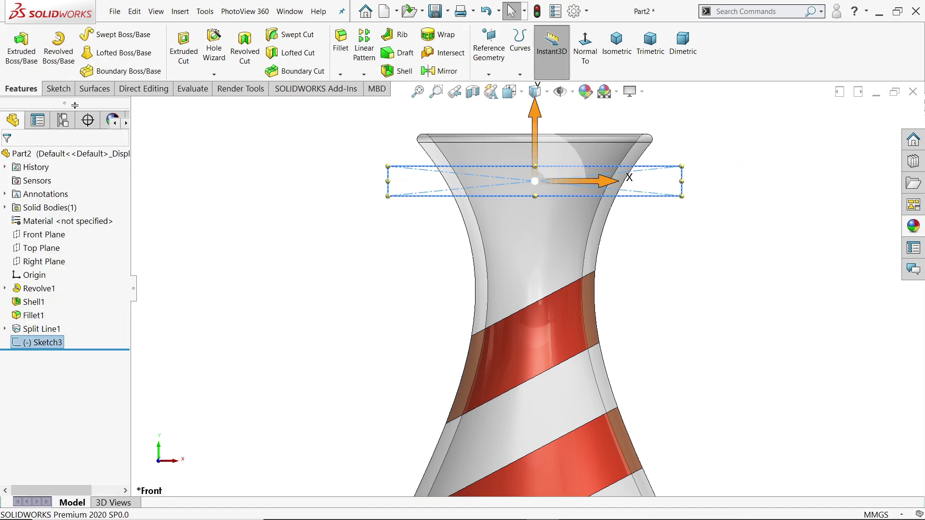
Step: Split the outer and inner neck faces with a projection split line from the rectangle sketch
left_click(60, 90)
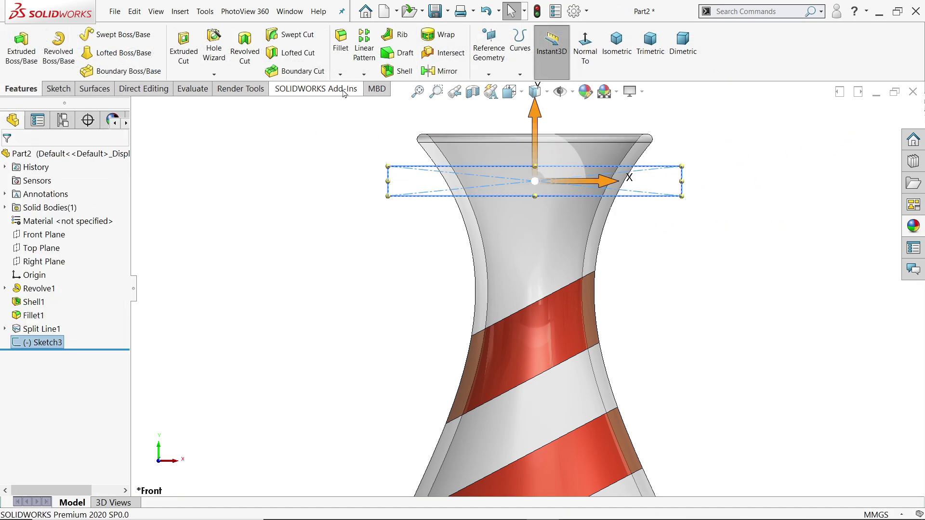
left_click(520, 74)
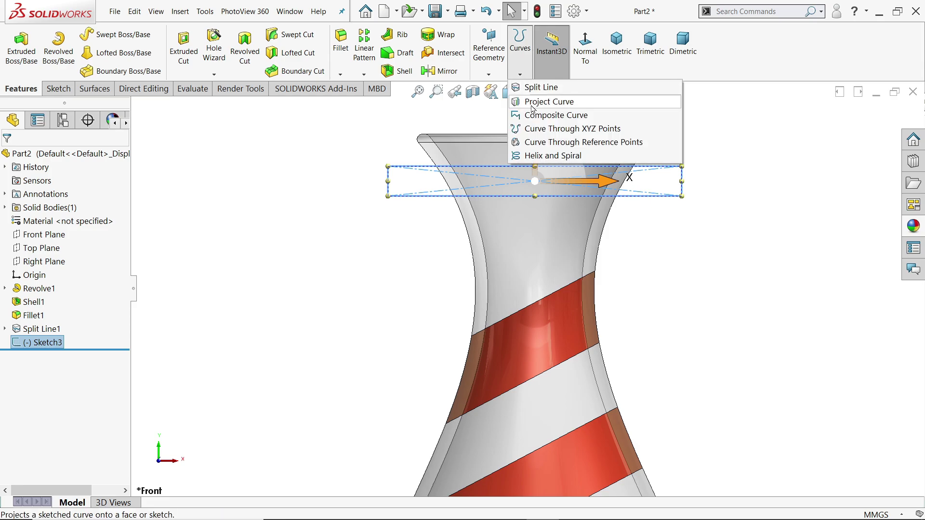
left_click(538, 88)
mouse_move(677, 241)
middle_mouse_down()
mouse_move(658, 279)
mouse_move(669, 290)
mouse_move(570, 233)
middle_mouse_up()
left_click(571, 231)
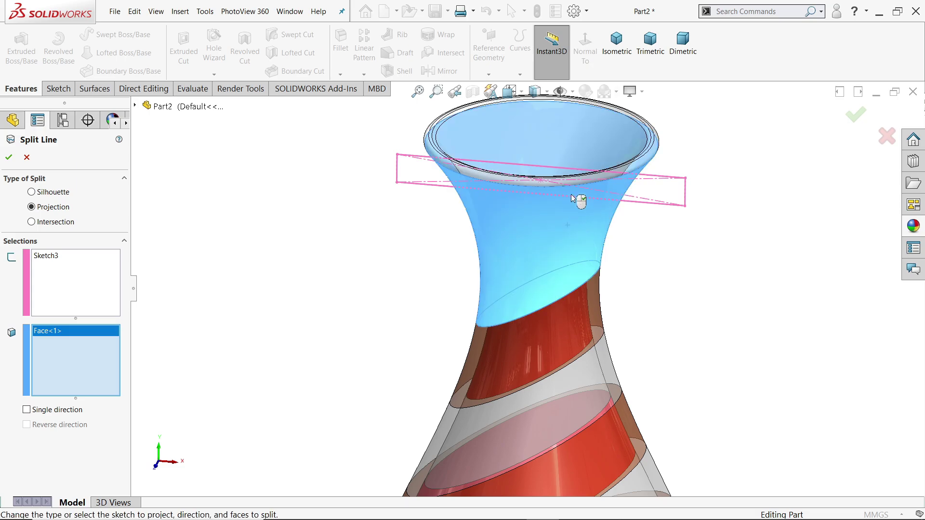
left_click(577, 143)
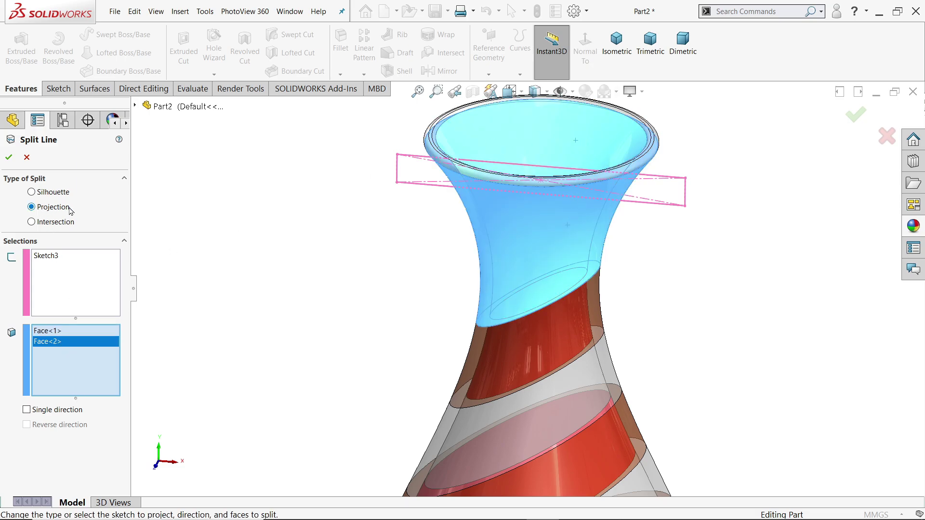
left_click(10, 159)
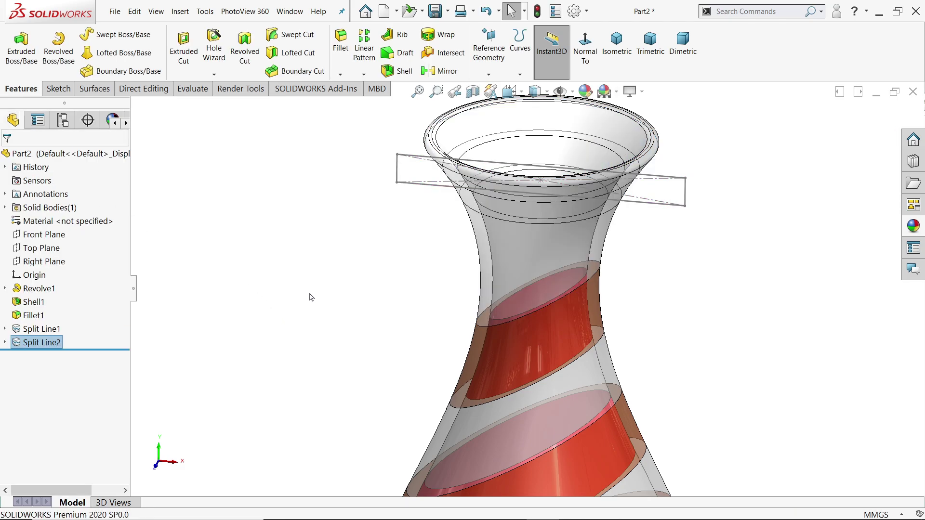
Step: Apply the brown thick glass appearance from the Thick Gloss category to the new outer band below the rim
middle_click_drag(338, 303, 353, 260)
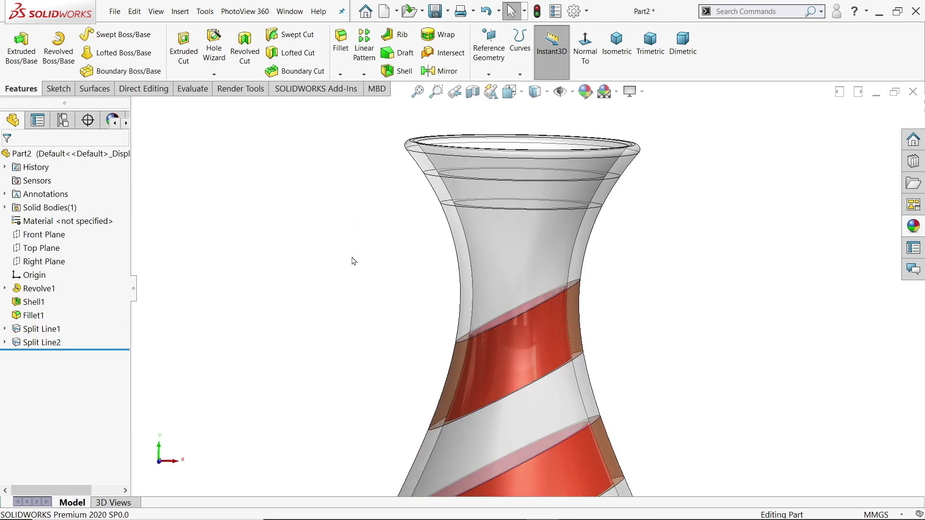
left_click(449, 195)
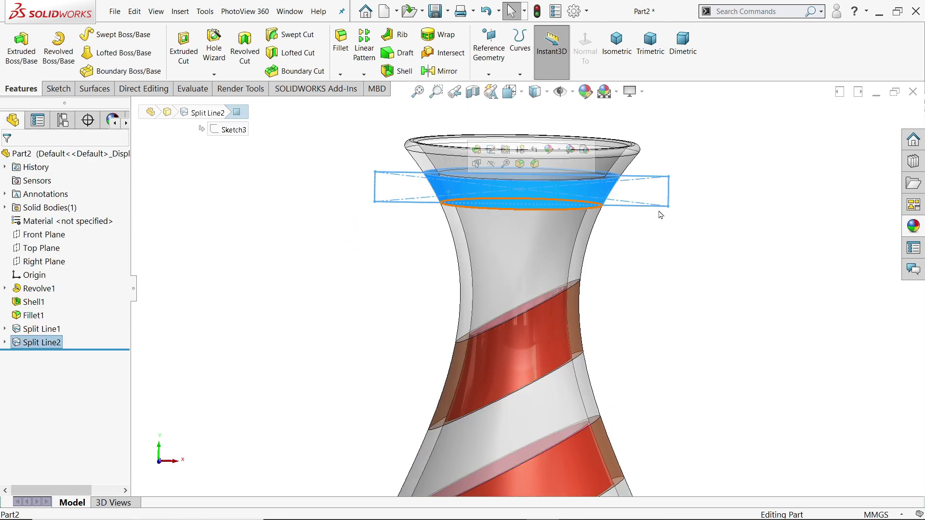
left_click(913, 234)
scroll(850, 220, "down", 1)
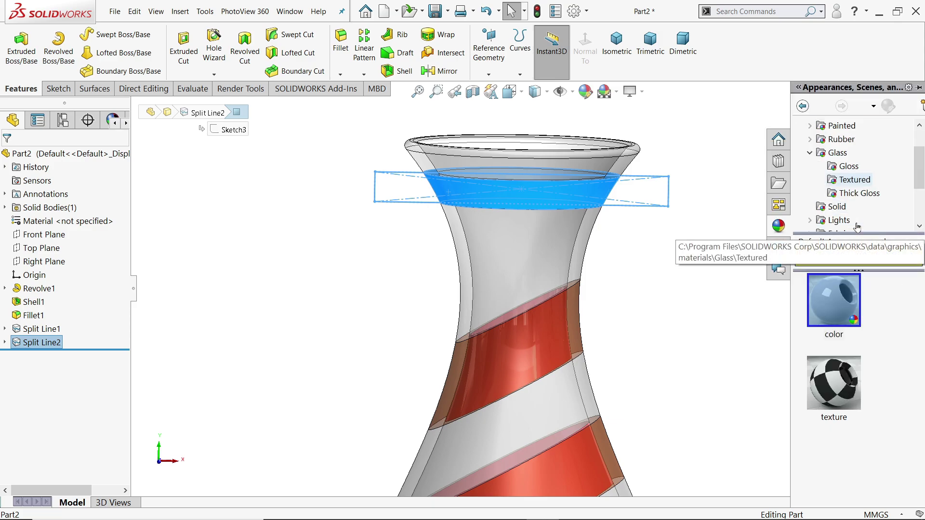
left_click(858, 193)
scroll(838, 430, "down", 1)
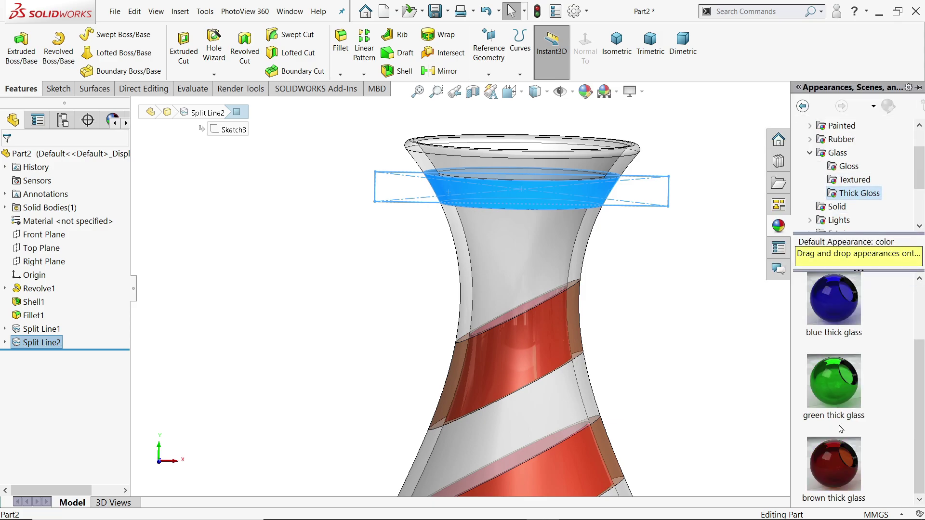
double_click(837, 467)
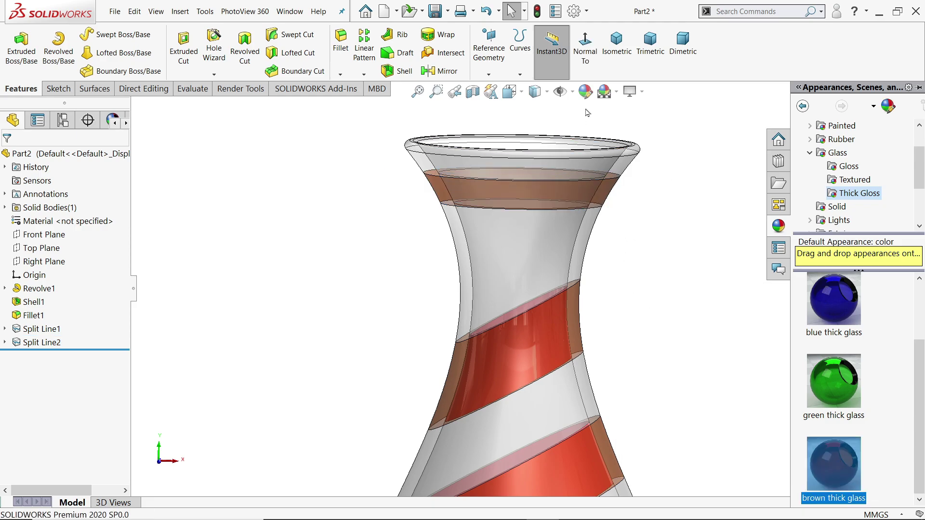
left_click(585, 93)
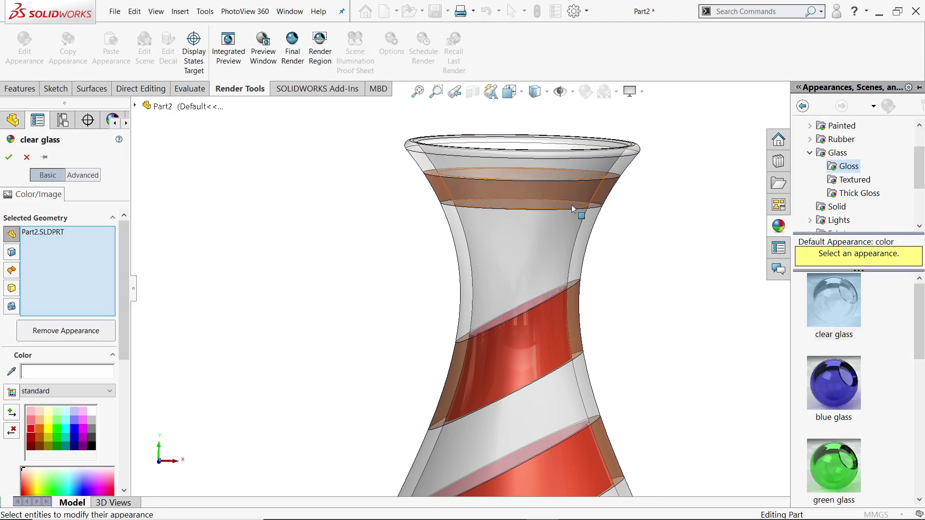
left_click(30, 430)
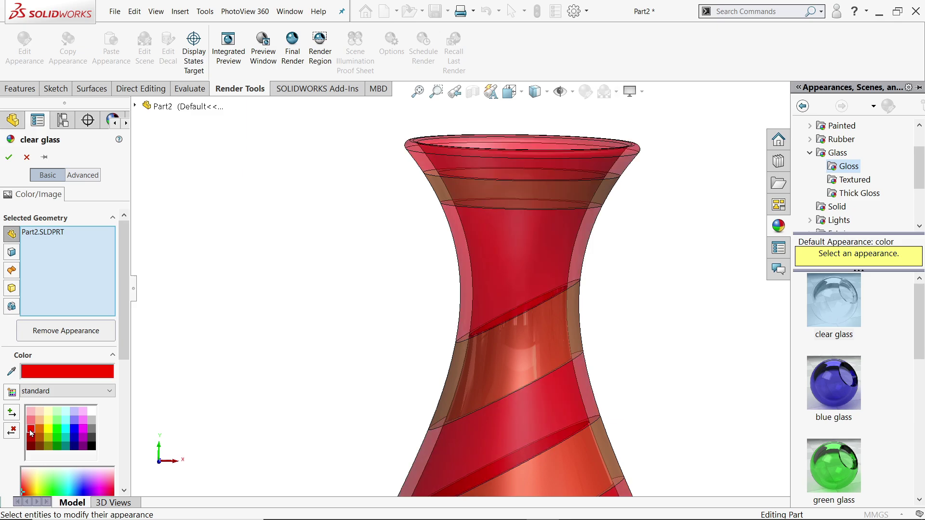
left_click(27, 158)
left_click(477, 187)
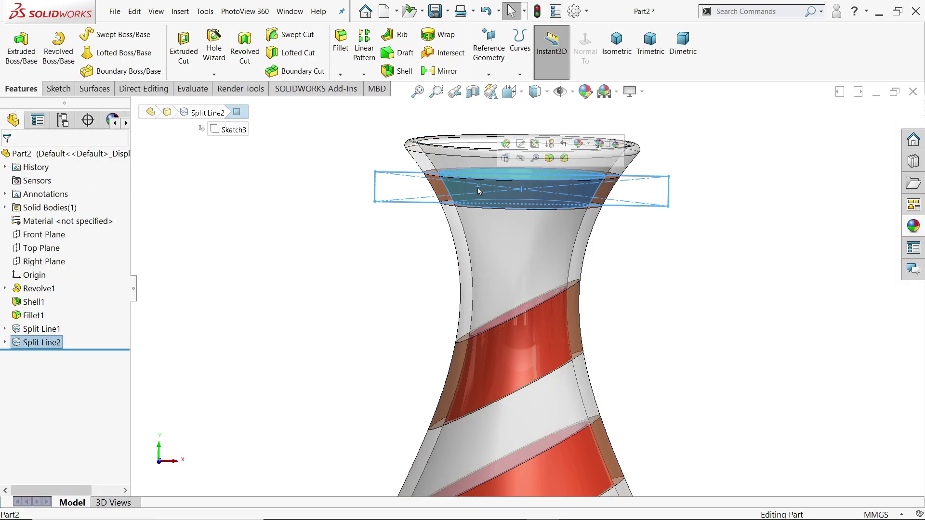
left_click(439, 187)
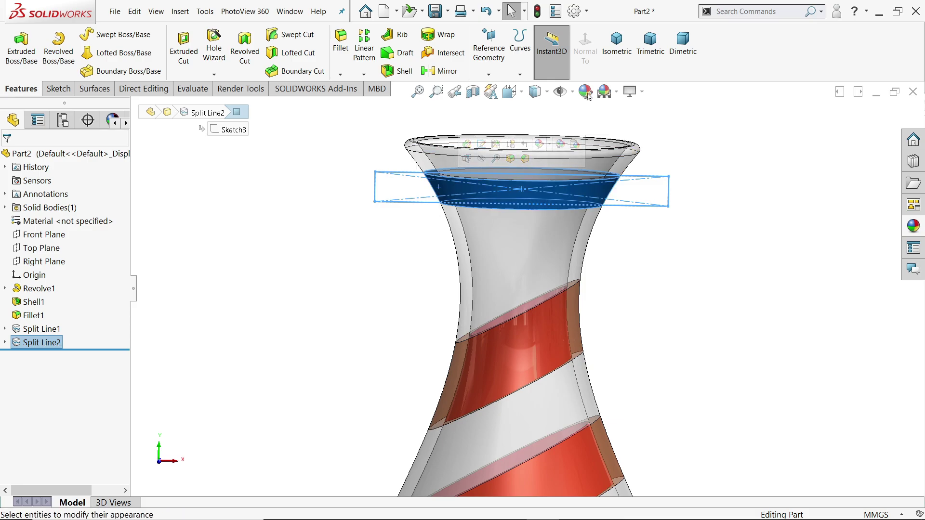
left_click(627, 262)
Step: Color the inner face of the horizontal neck band red from the standard color palette
left_click(576, 193)
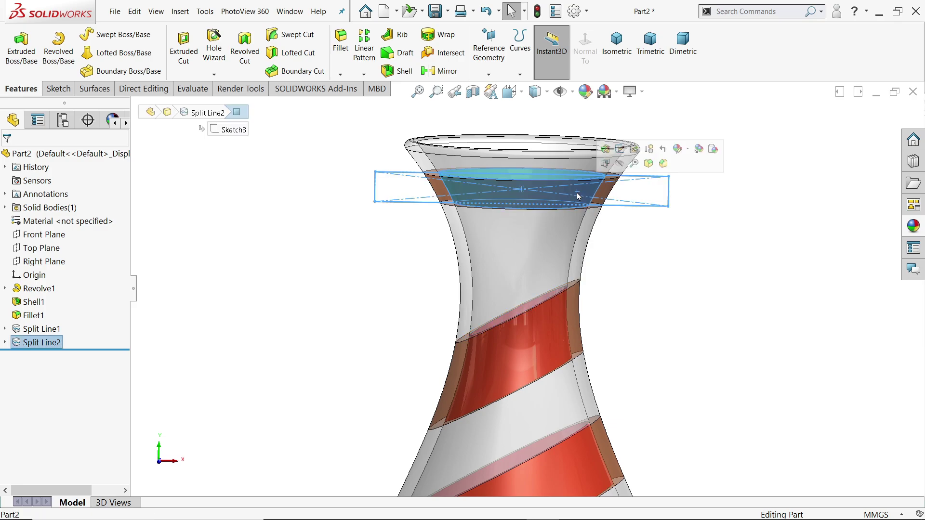
left_click(585, 91)
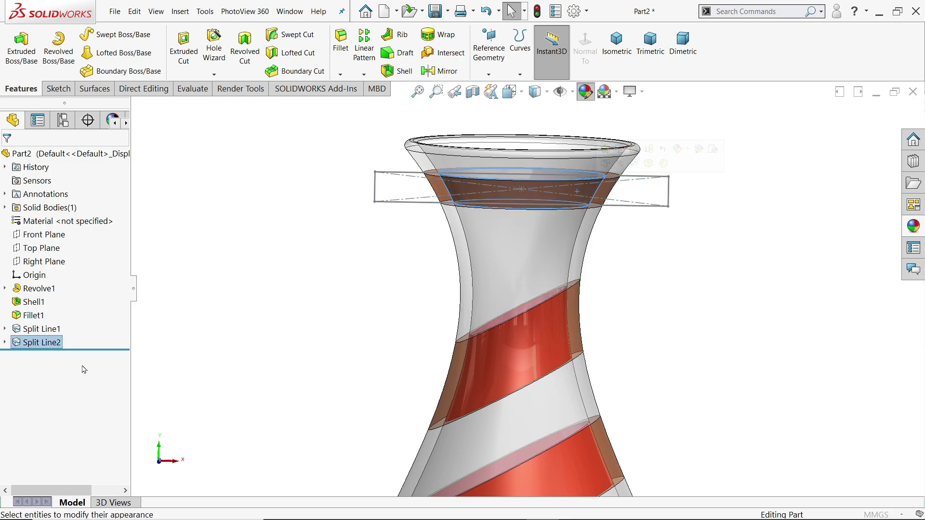
left_click(31, 430)
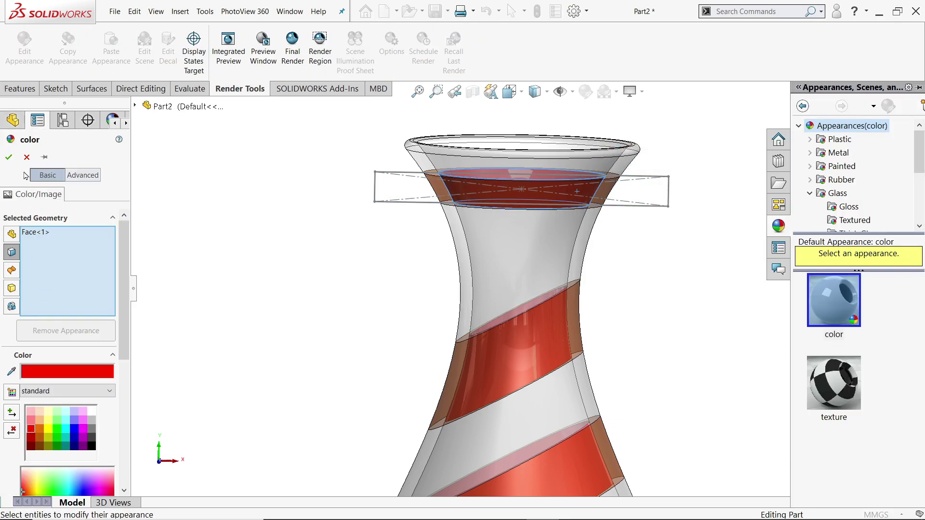
left_click(9, 157)
Step: Show the vase in isometric view and inspect its red bands from other angles
left_click(617, 43)
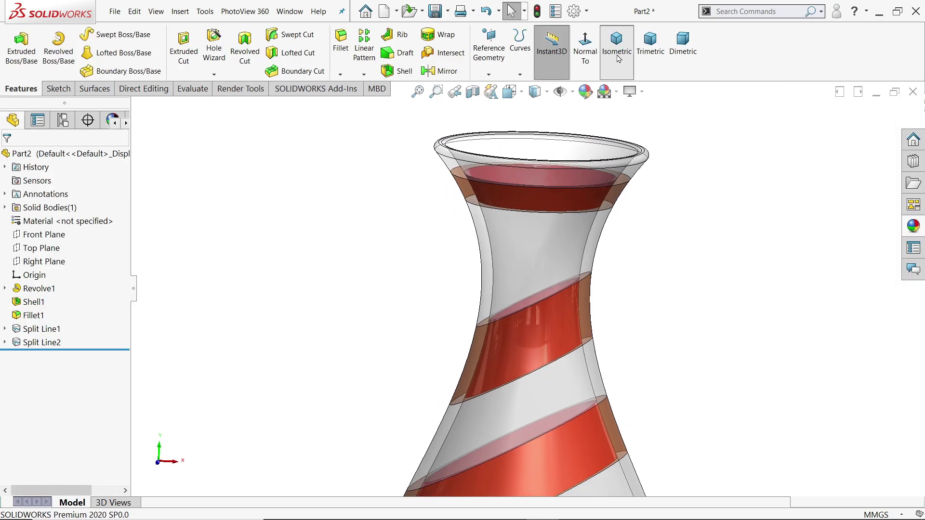
scroll(578, 270, "down", 2)
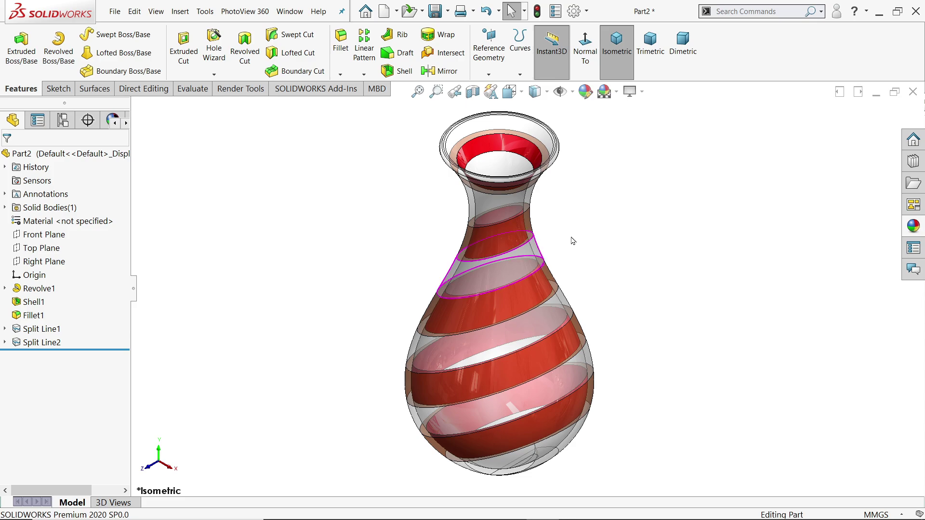
middle_click_drag(572, 240, 576, 288)
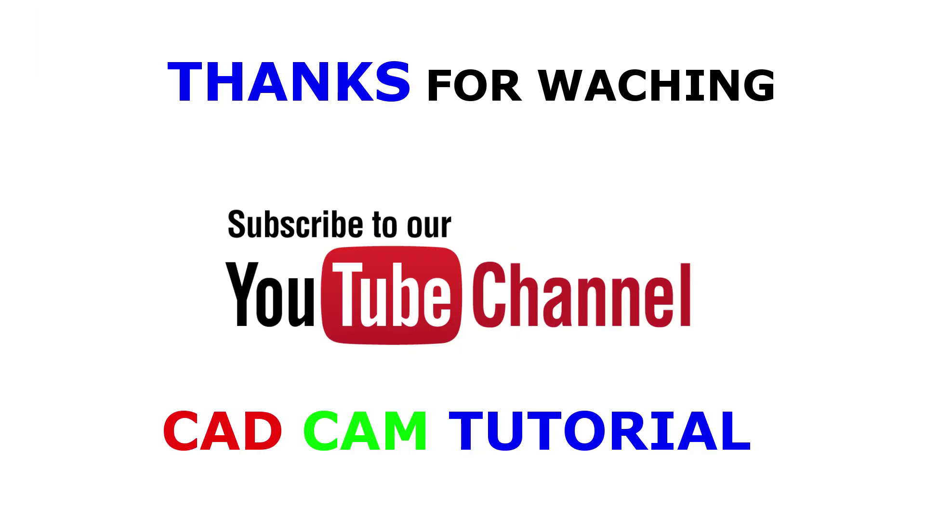